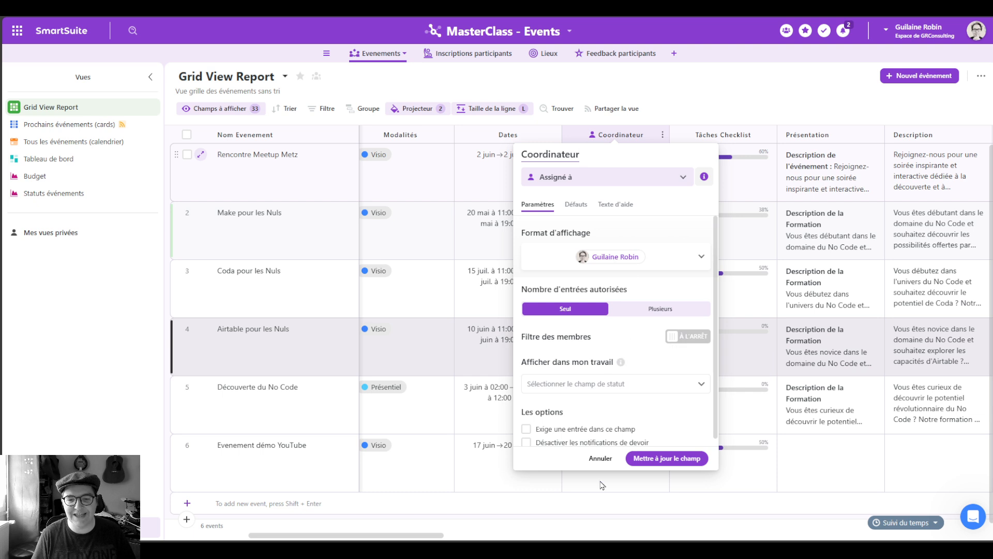
Step: Save the Coordinateur field settings as an Assigné à member field
{"action": "left_click", "coordinate": [658, 459]}
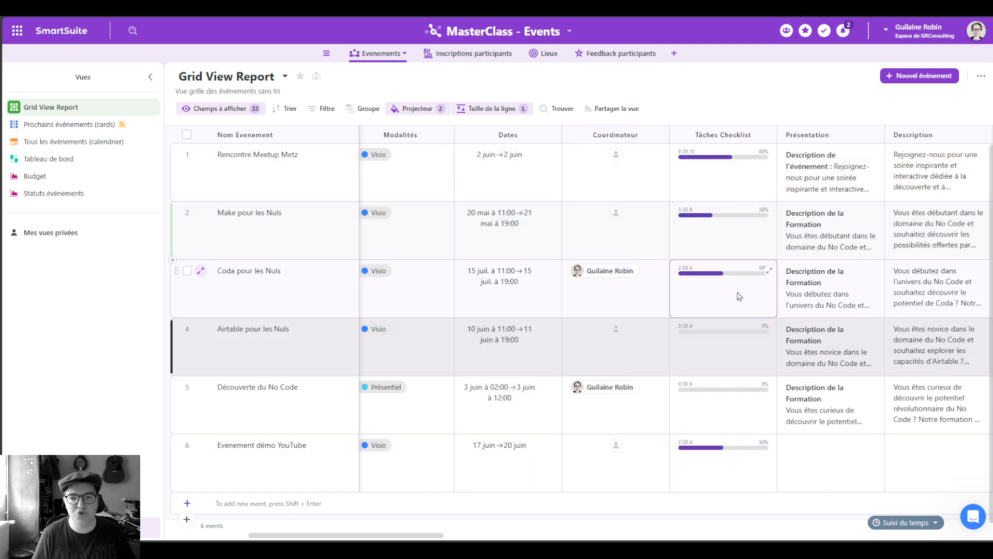
Step: Make the workspace owner the Coordinateur of rows 2 and 1
{"action": "left_click", "coordinate": [641, 233]}
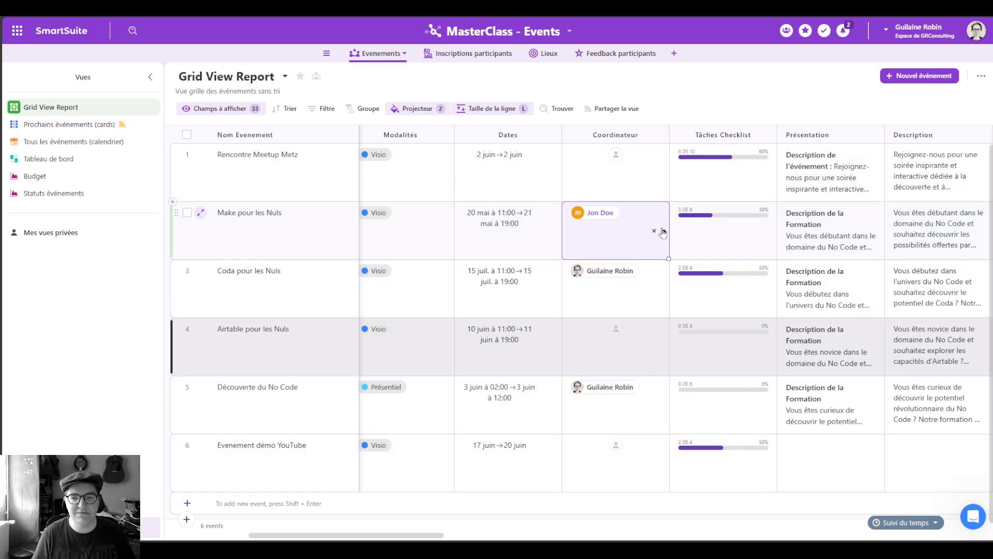
{"action": "left_click", "coordinate": [654, 226]}
{"action": "left_click", "coordinate": [595, 304]}
{"action": "left_click", "coordinate": [659, 174]}
{"action": "left_click", "coordinate": [662, 173]}
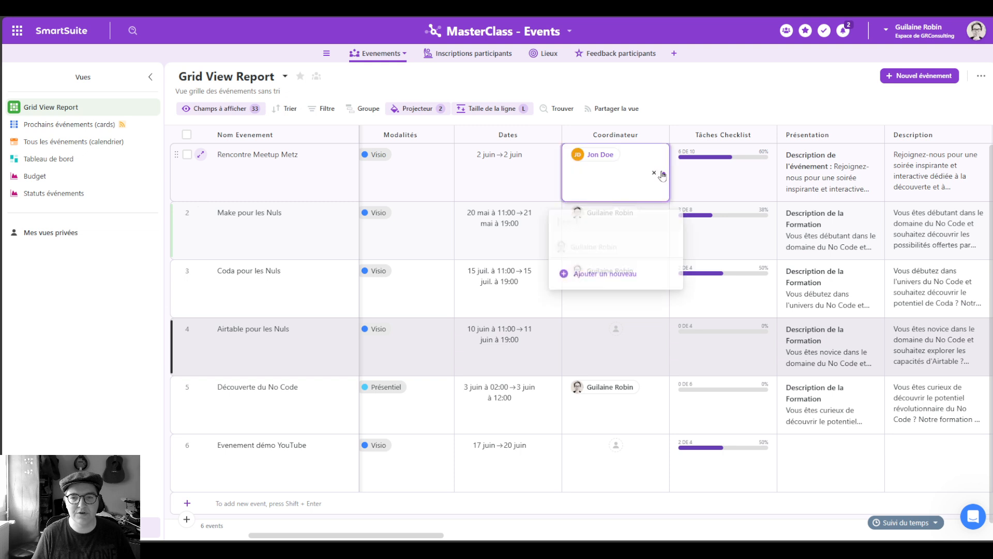
{"action": "left_click", "coordinate": [615, 247]}
Step: Set the workspace owner as Coordinateur of rows 4 and 6, then open the solution menu
{"action": "left_click", "coordinate": [654, 348]}
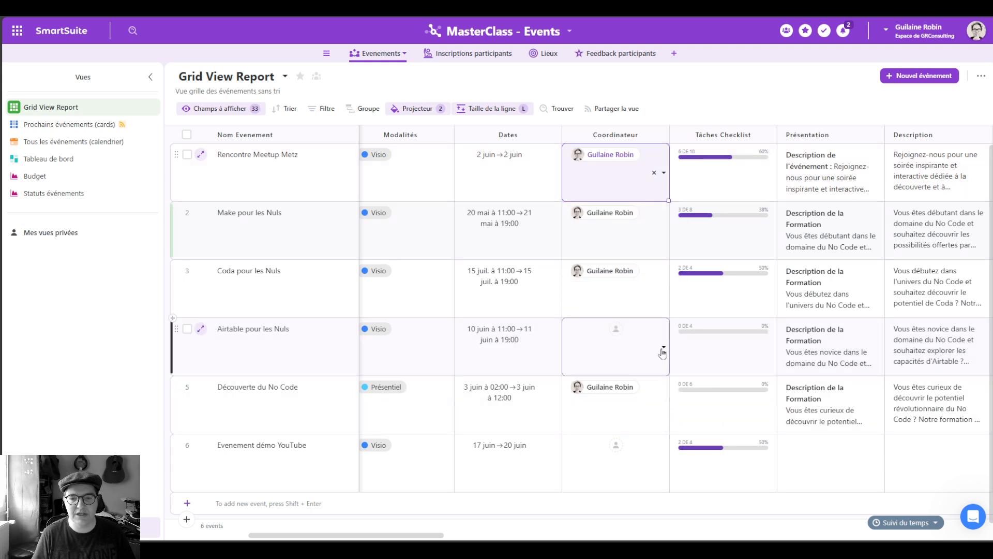
{"action": "left_click", "coordinate": [661, 348]}
{"action": "left_click", "coordinate": [590, 419]}
{"action": "left_click", "coordinate": [658, 466]}
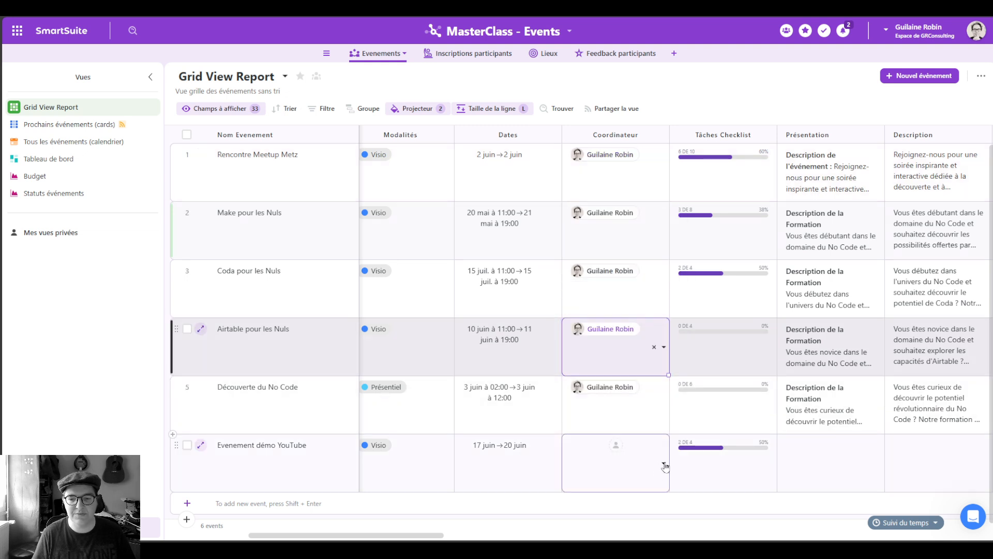
{"action": "left_click", "coordinate": [664, 463]}
{"action": "left_click", "coordinate": [593, 368]}
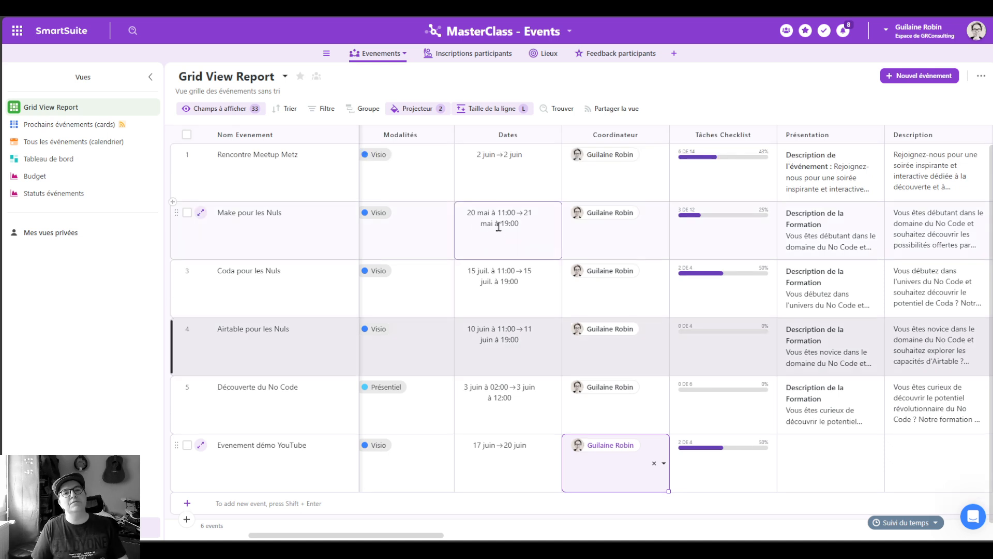
{"action": "left_click", "coordinate": [587, 212]}
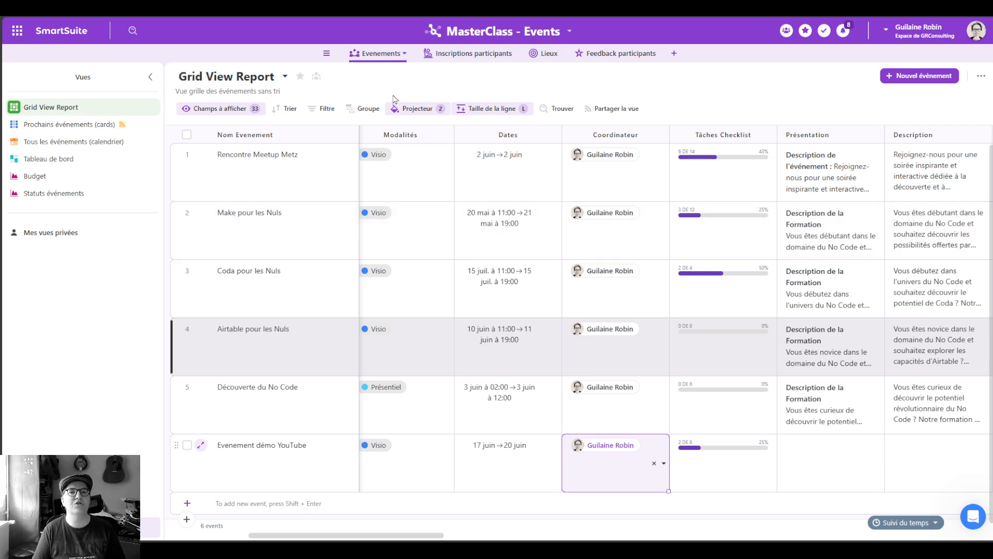
{"action": "left_click", "coordinate": [568, 32]}
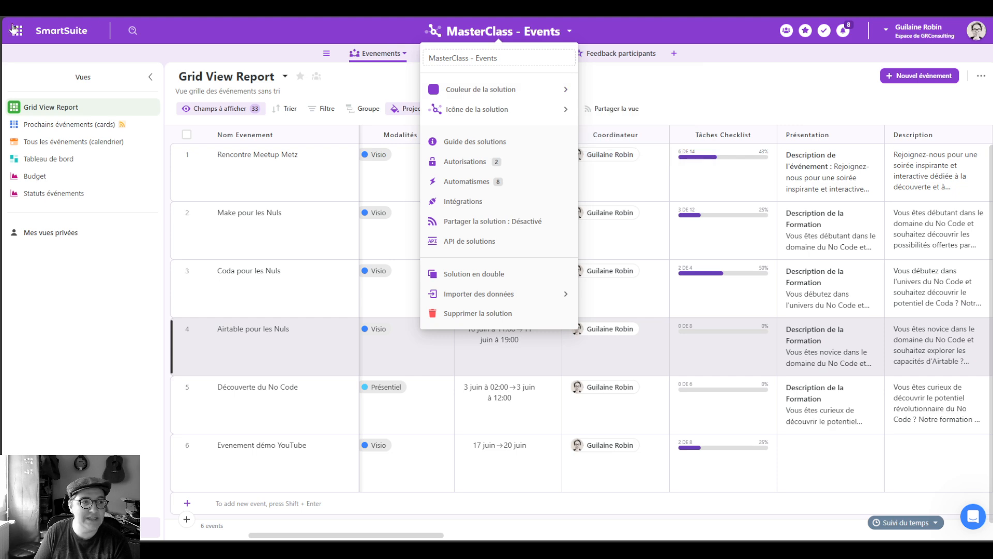
Step: In the solution's Autorisations, try Privé pour moi, then full access for all members
{"action": "left_click", "coordinate": [483, 163]}
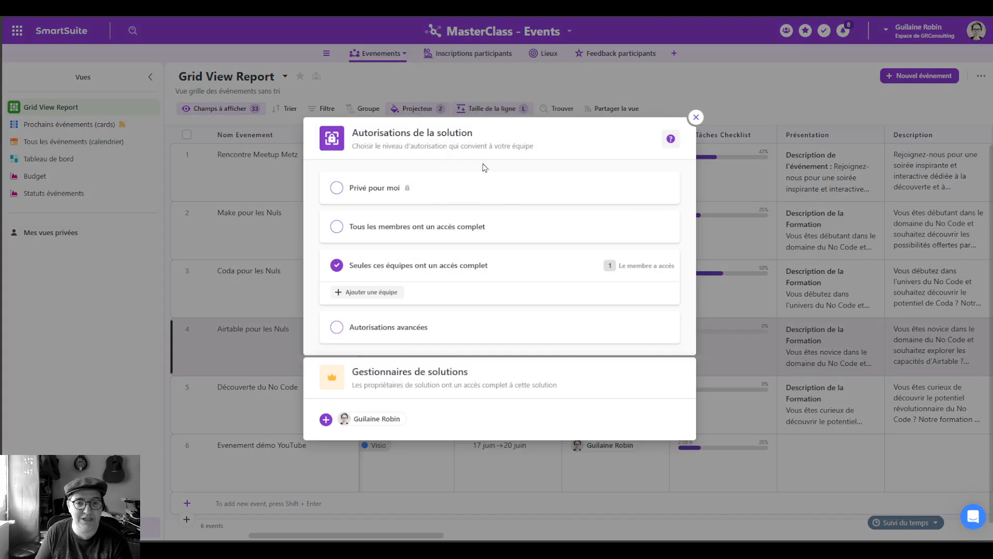
{"action": "left_click", "coordinate": [360, 187]}
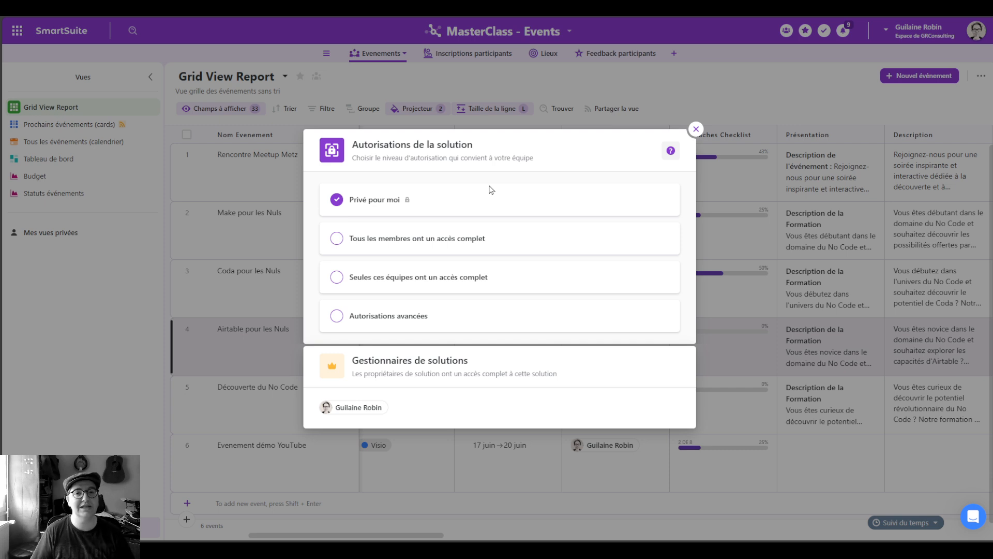
{"action": "left_click", "coordinate": [441, 241]}
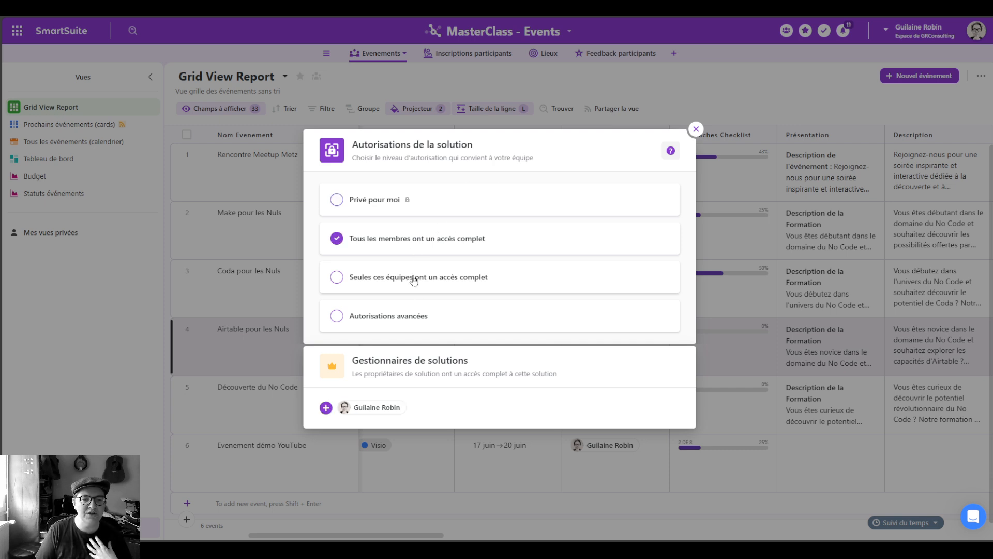
{"action": "left_click", "coordinate": [326, 408]}
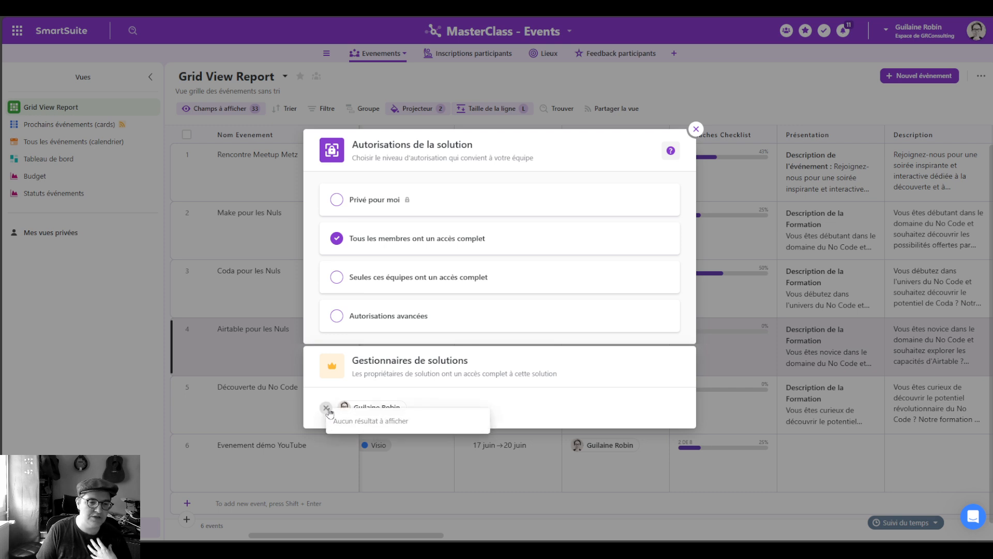
{"action": "left_click", "coordinate": [326, 409]}
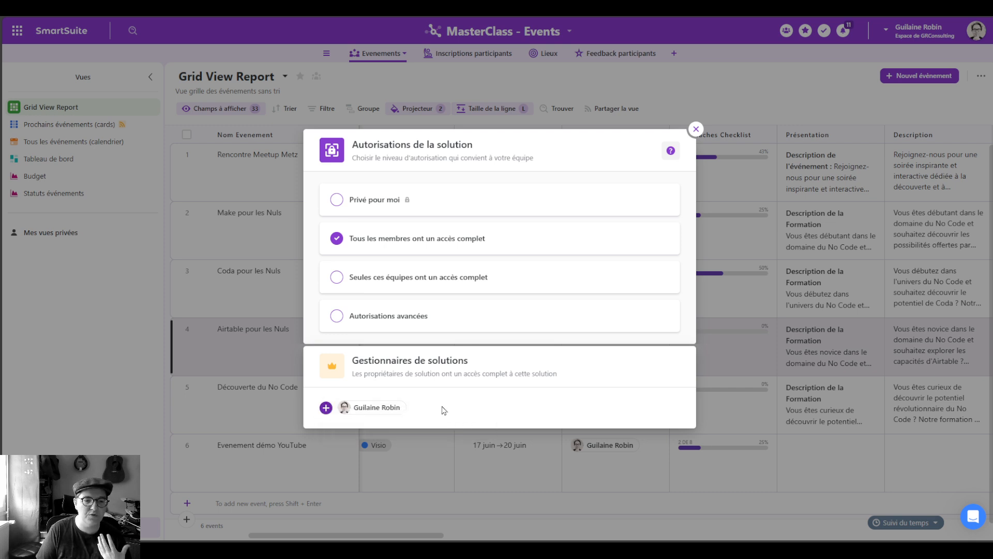
Step: Try full access restricted to chosen teams, then settle on Autorisations avancées
{"action": "left_click", "coordinate": [417, 283]}
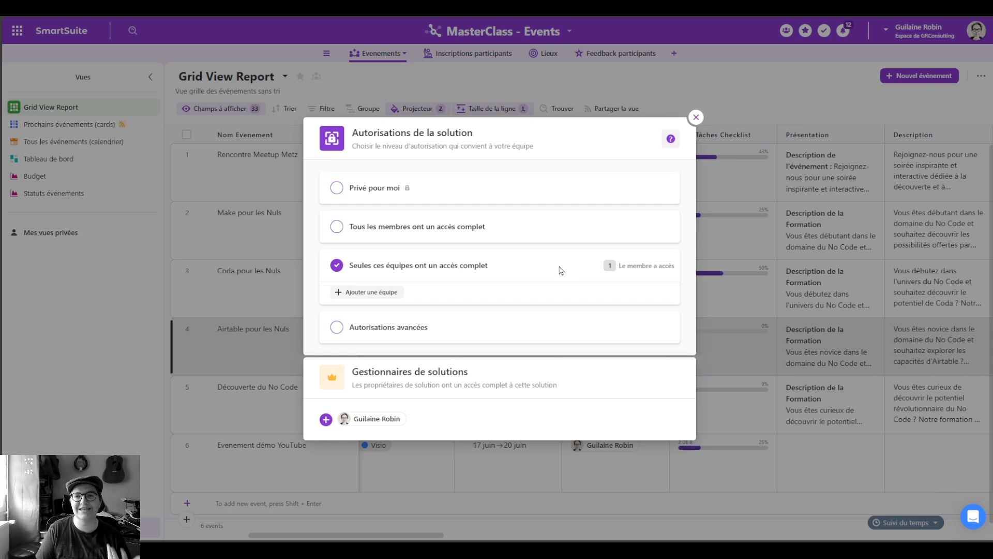
{"action": "left_click", "coordinate": [384, 292]}
{"action": "left_click", "coordinate": [385, 293]}
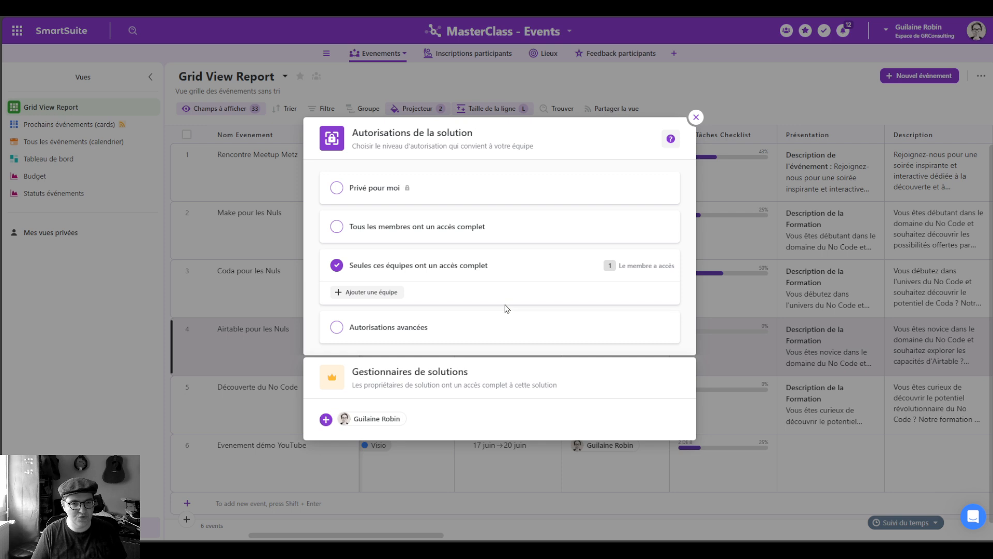
{"action": "left_click", "coordinate": [412, 327]}
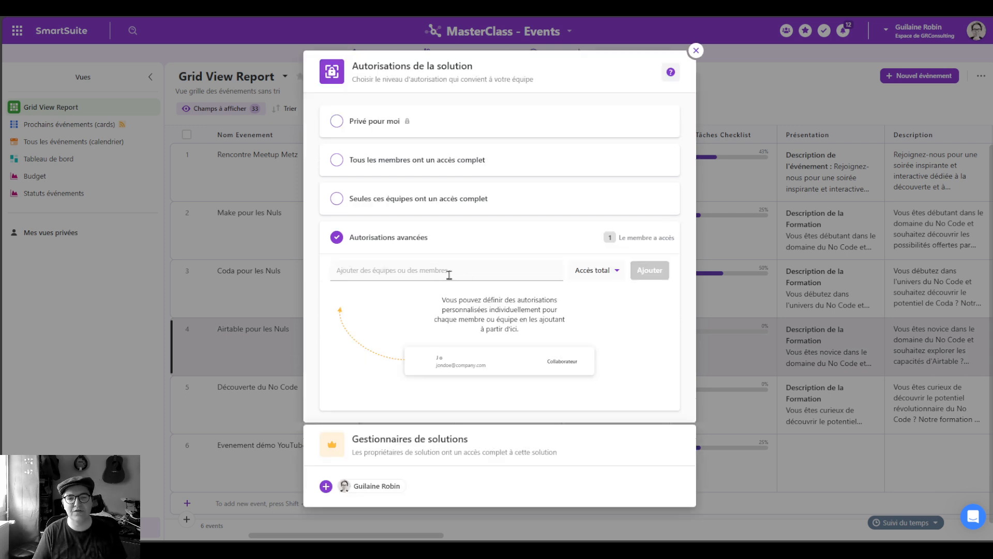
Step: Try the Visualiseur access level, then revert the solution to Privé pour moi
{"action": "left_click", "coordinate": [437, 271]}
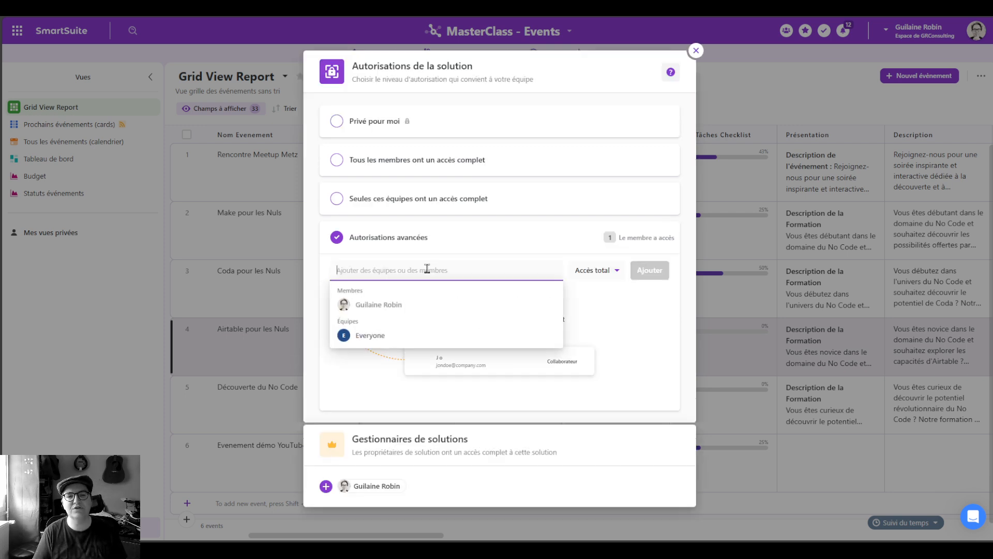
{"action": "left_click", "coordinate": [619, 274]}
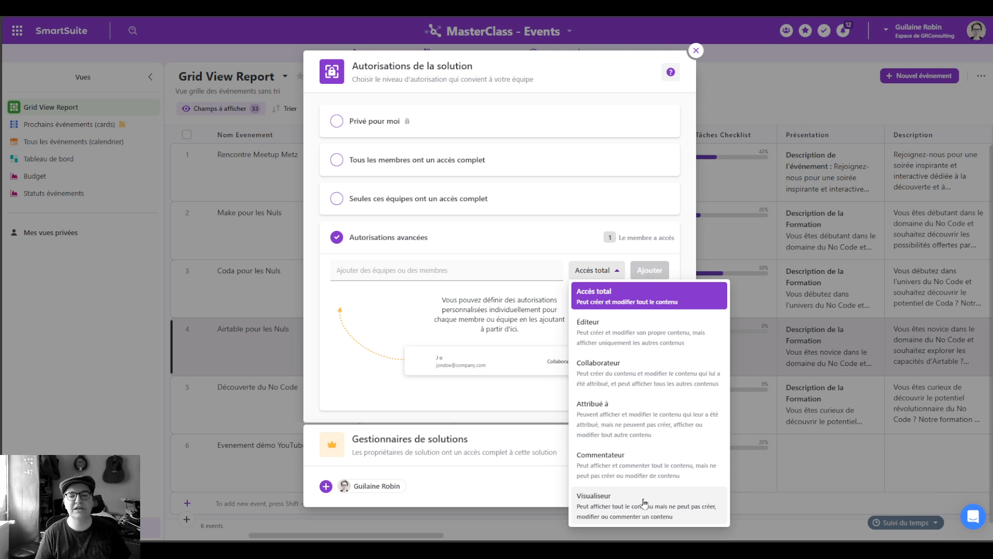
{"action": "left_click", "coordinate": [644, 501]}
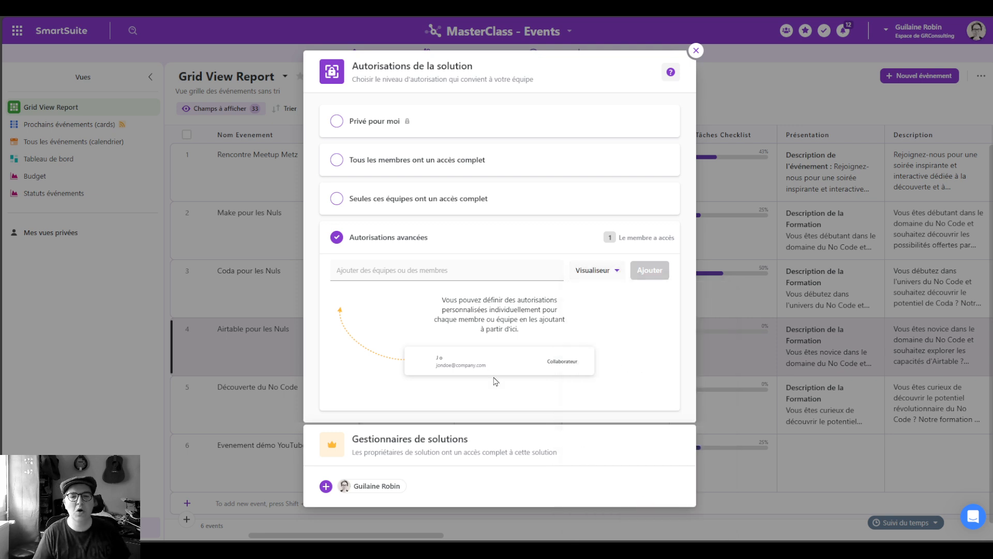
{"action": "left_click", "coordinate": [595, 270]}
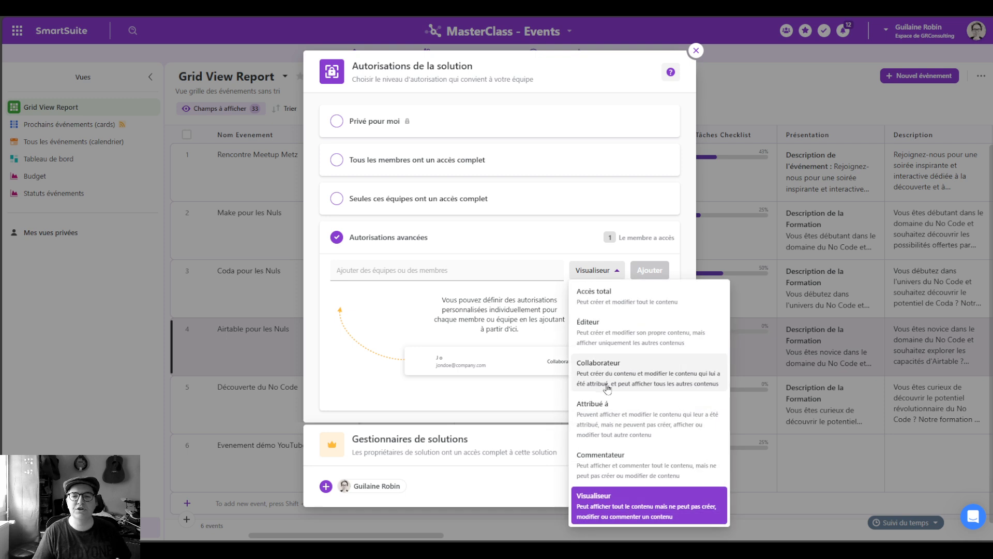
{"action": "left_click", "coordinate": [495, 266]}
{"action": "left_click", "coordinate": [370, 121]}
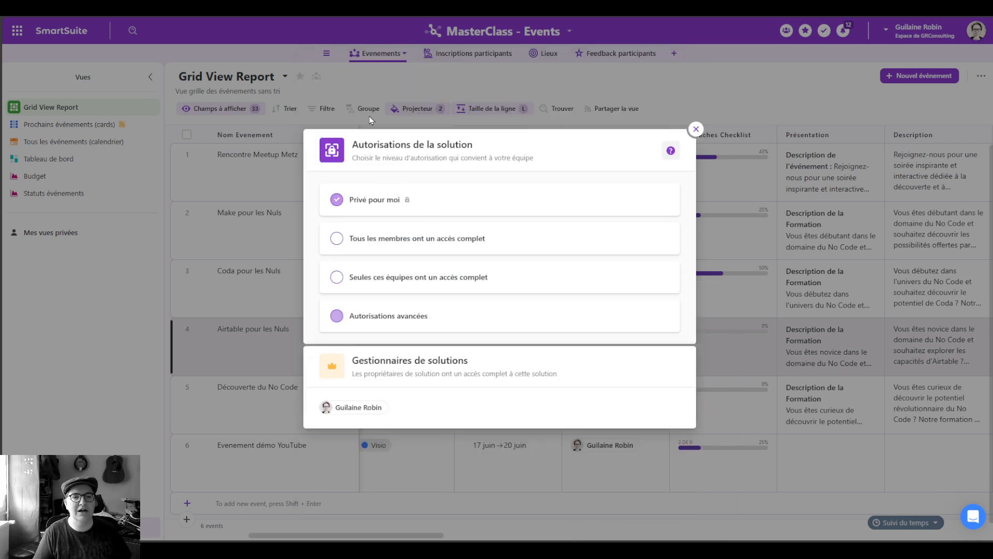
Step: Close the permissions dialog and browse the workspace's members and teams pages
{"action": "left_click", "coordinate": [696, 128]}
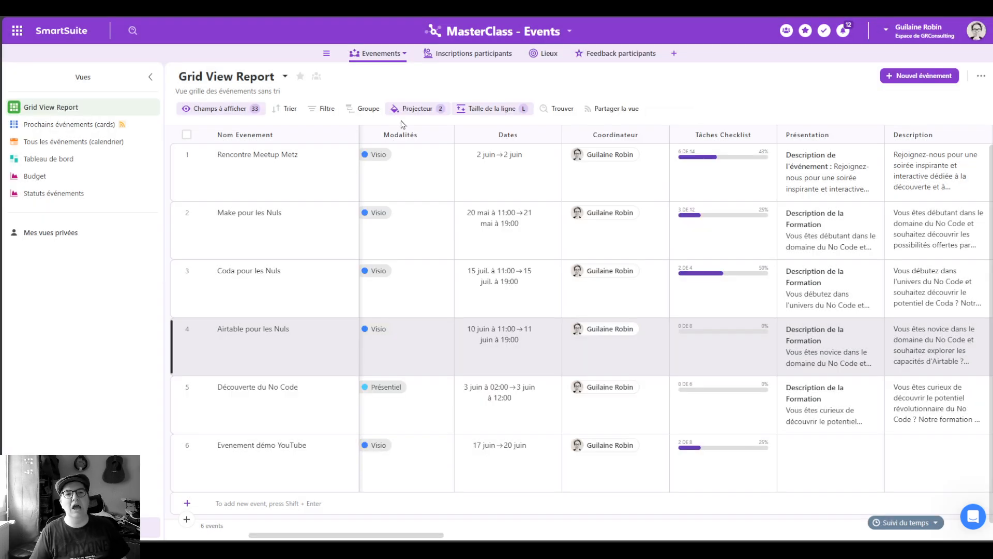
{"action": "left_click", "coordinate": [570, 31]}
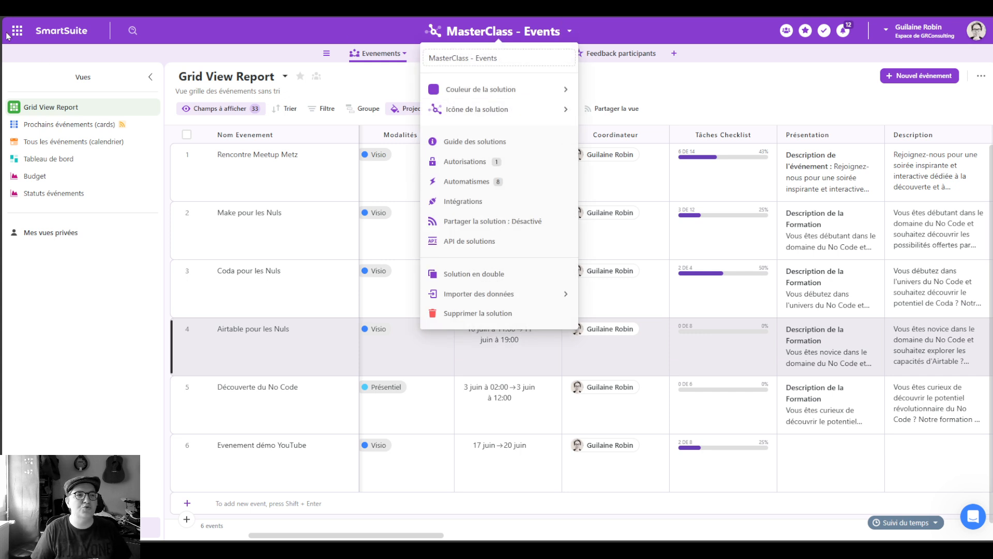
{"action": "left_click", "coordinate": [24, 34]}
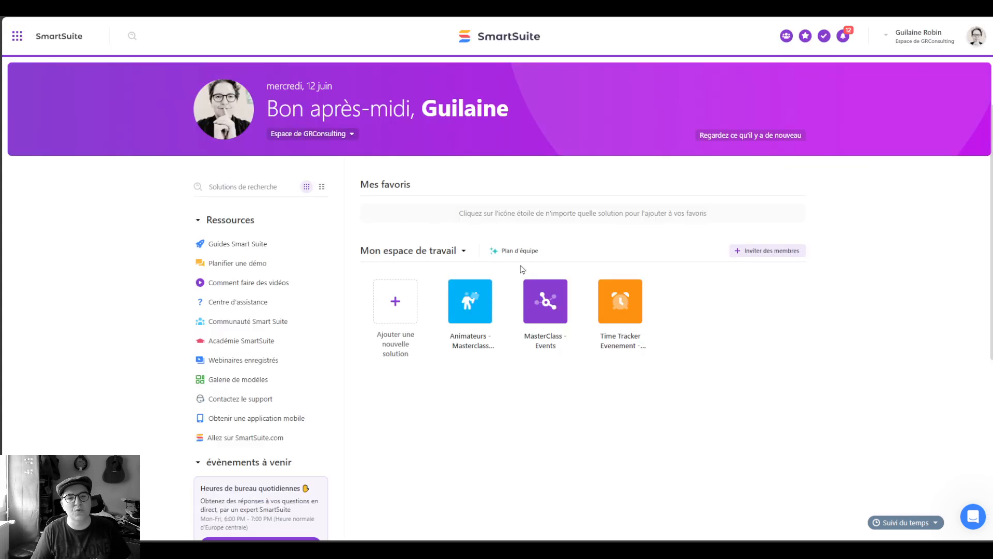
{"action": "left_click", "coordinate": [463, 251]}
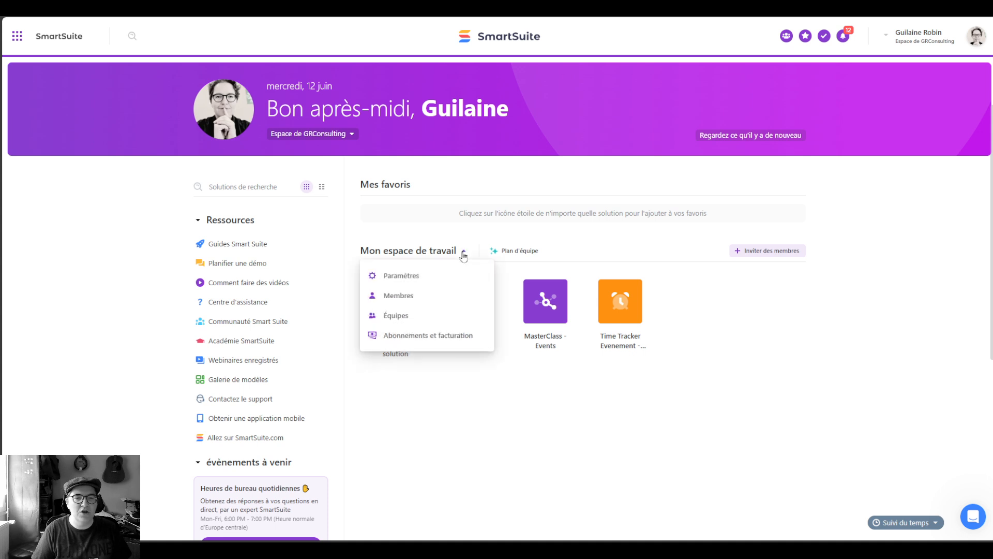
{"action": "left_click", "coordinate": [411, 296]}
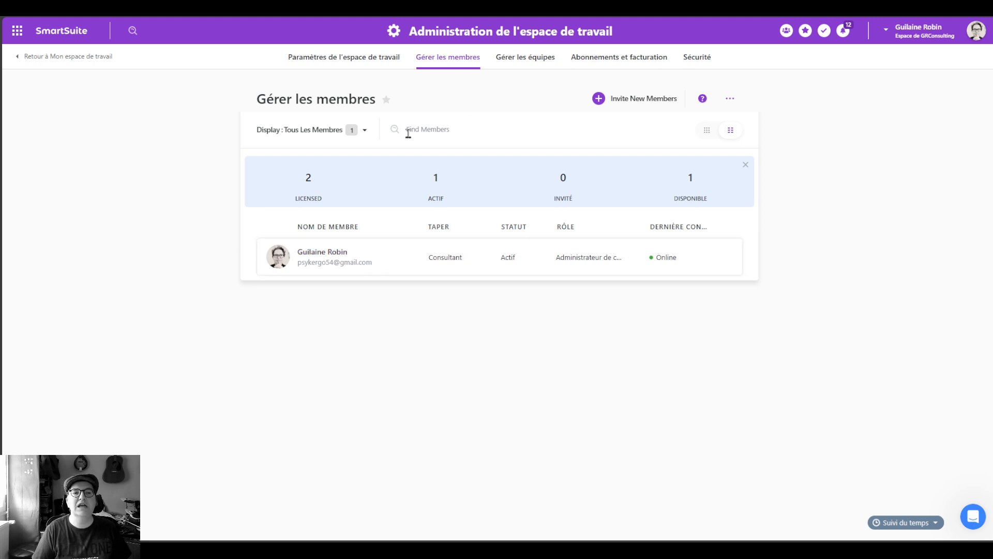
{"action": "left_click", "coordinate": [525, 57]}
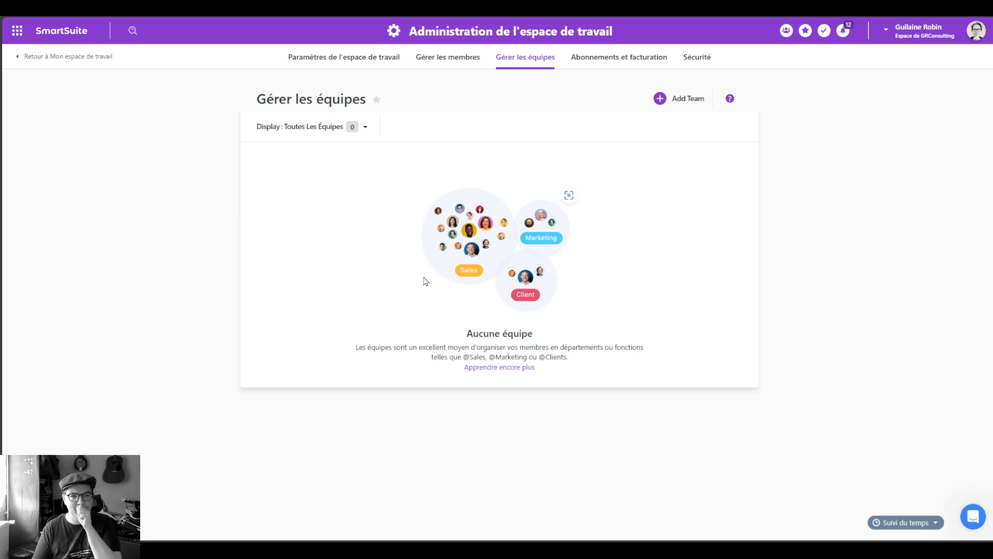
Step: Return home and open Mon espace de travail's administration on Gérer les membres
{"action": "left_click", "coordinate": [52, 56]}
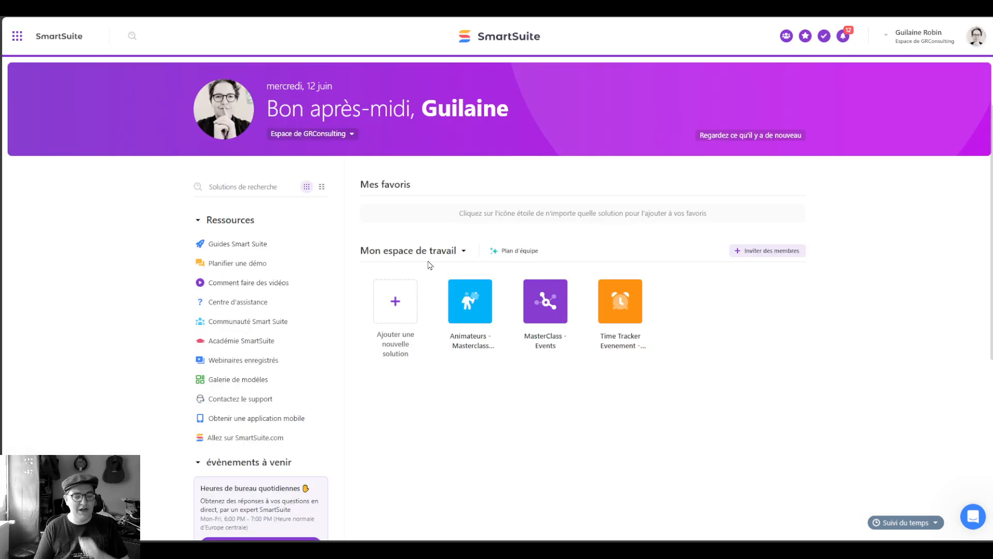
{"action": "left_click", "coordinate": [460, 253]}
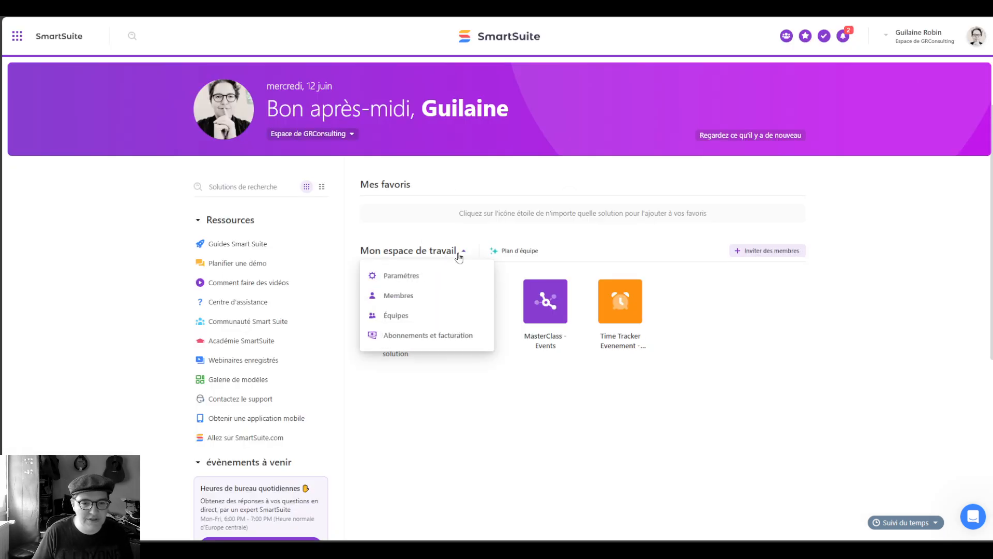
{"action": "left_click", "coordinate": [436, 280]}
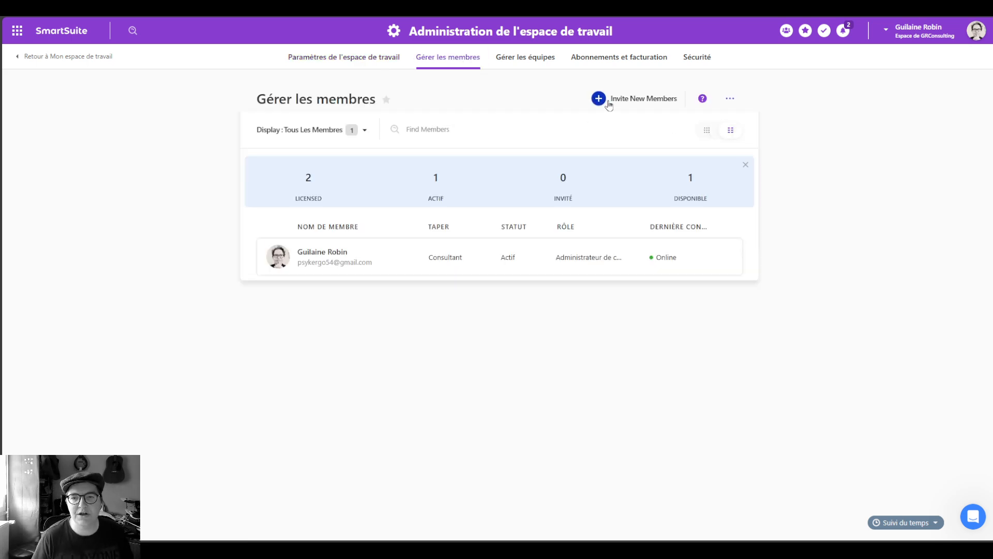
Step: Start a member invitation and enter the invitee's e-mail address, correcting its ending
{"action": "left_click", "coordinate": [600, 99]}
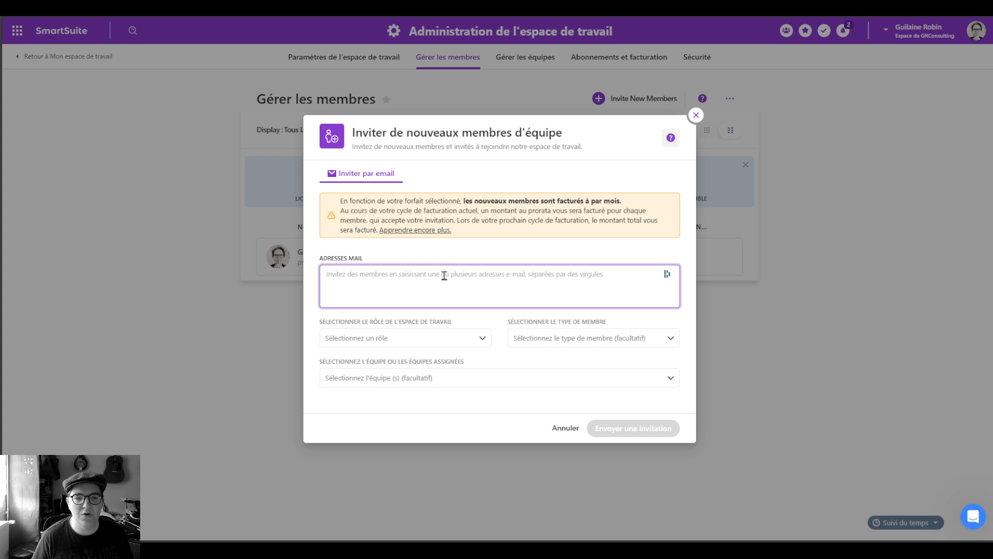
{"action": "left_click", "coordinate": [444, 275]}
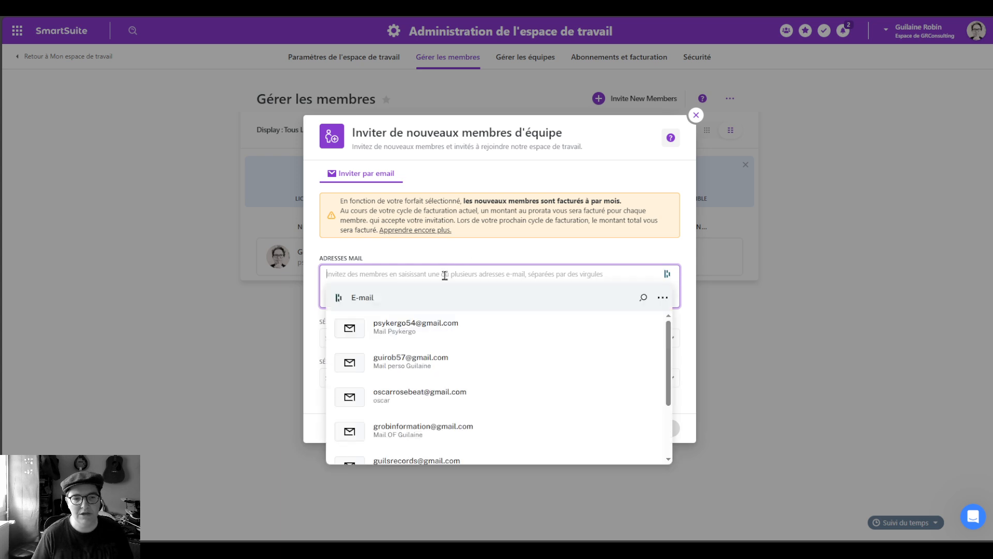
{"action": "left_click", "coordinate": [638, 244]}
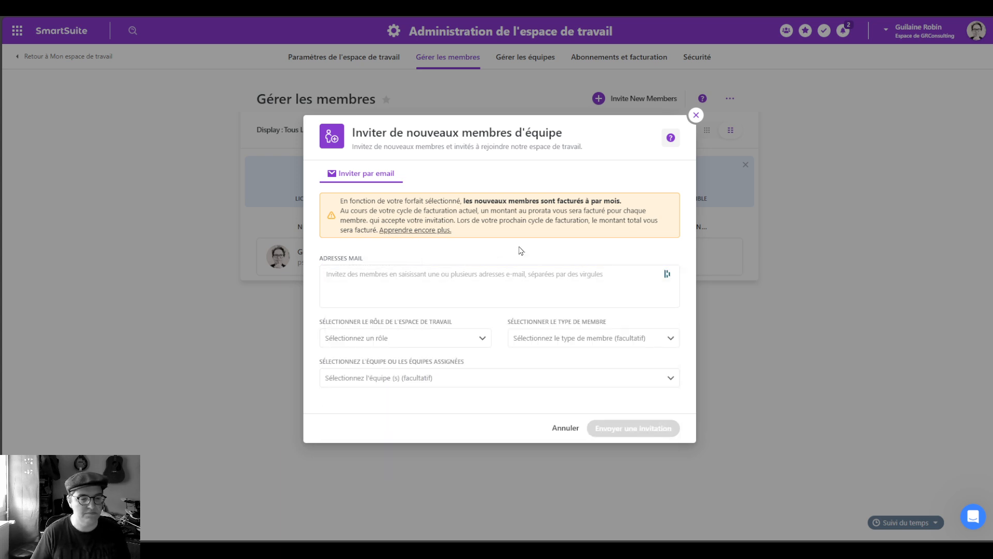
{"action": "left_click", "coordinate": [462, 277]}
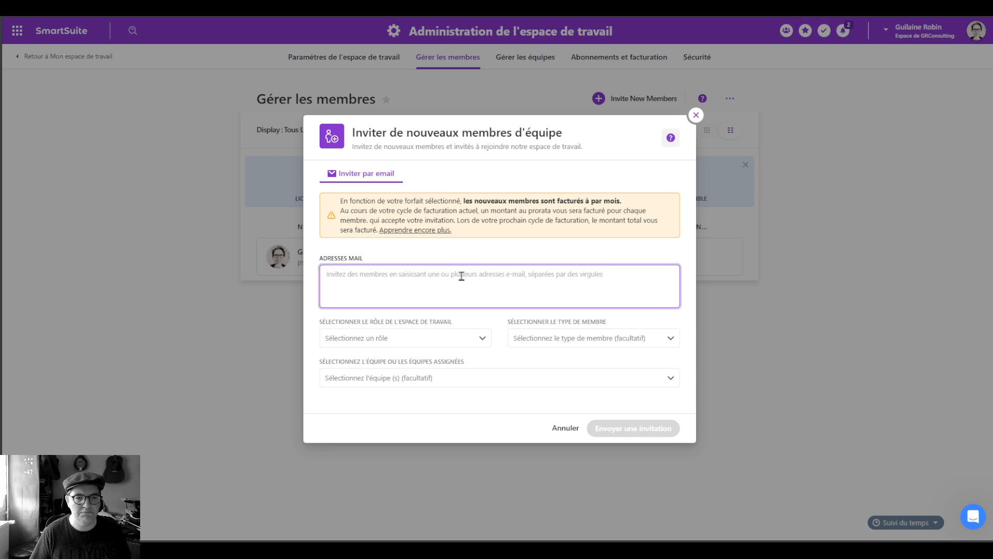
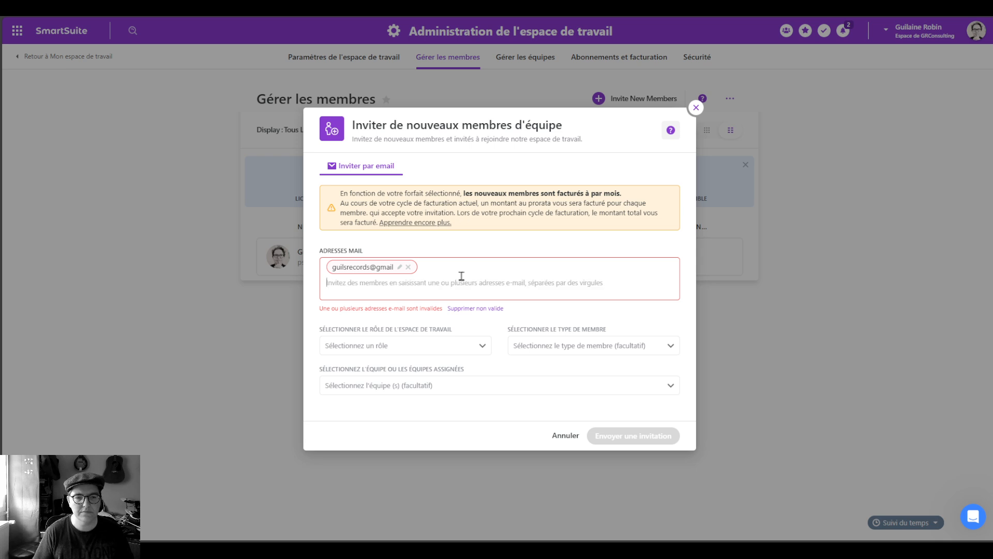
{"action": "left_click", "coordinate": [400, 267]}
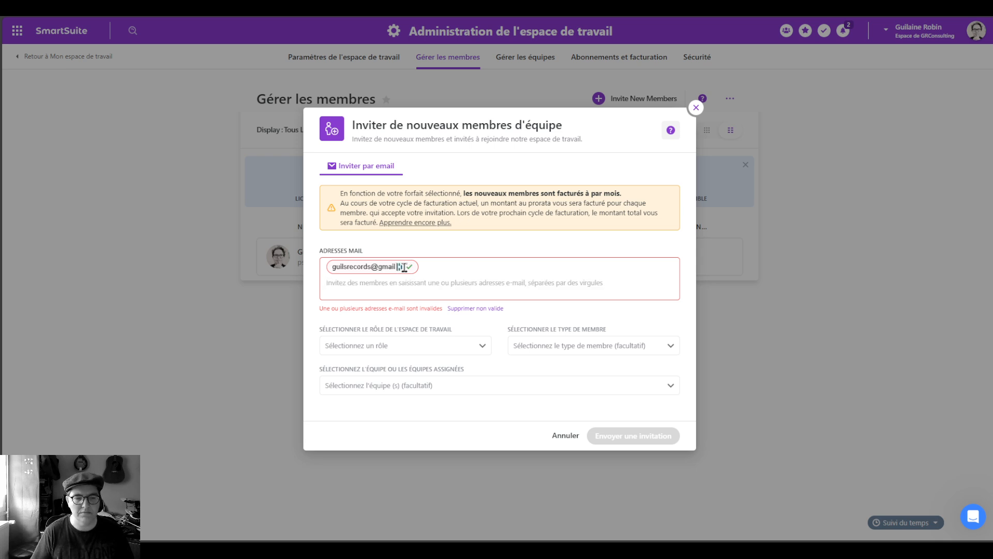
{"action": "type", "text": ".com"}
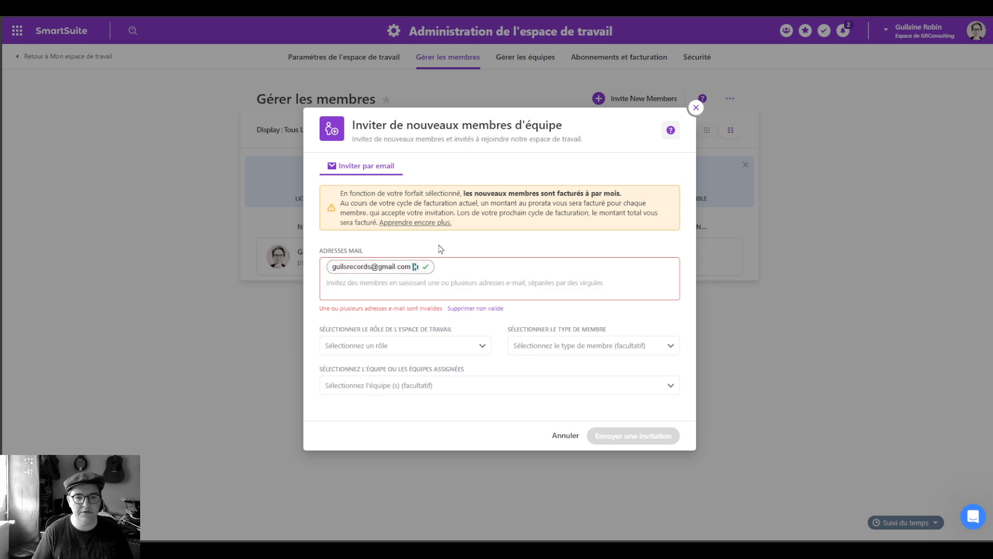
{"action": "left_click", "coordinate": [440, 249]}
Step: Give the invitee the General Access role and Employee type, then send the invitation
{"action": "left_click", "coordinate": [456, 339]}
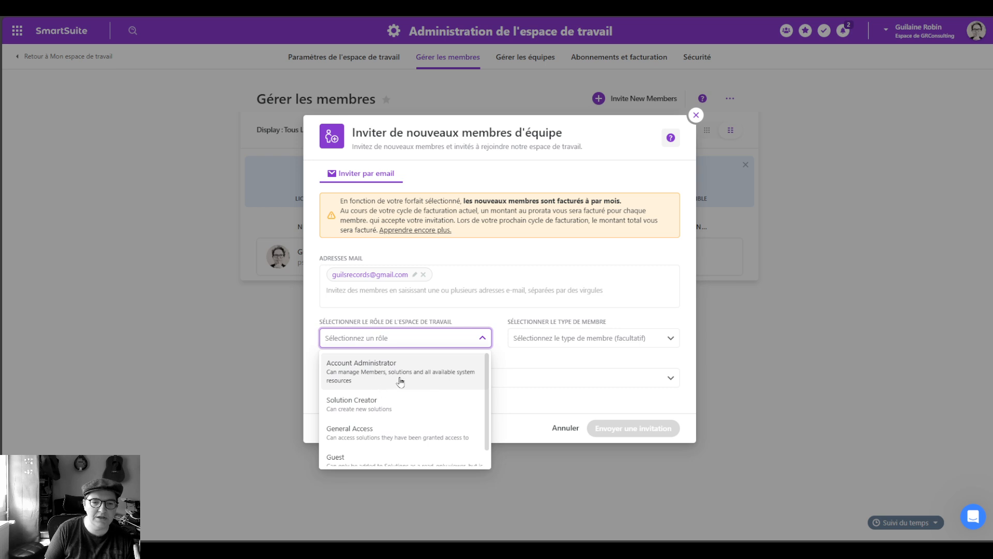
{"action": "scroll", "coordinate": [414, 409], "scroll_direction": "down", "scroll_amount": 1}
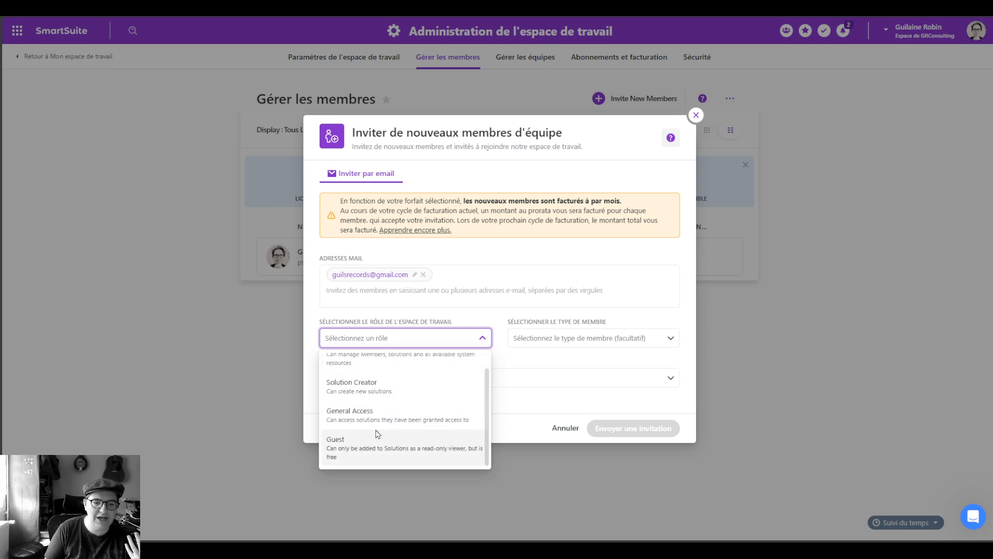
{"action": "left_click", "coordinate": [396, 412]}
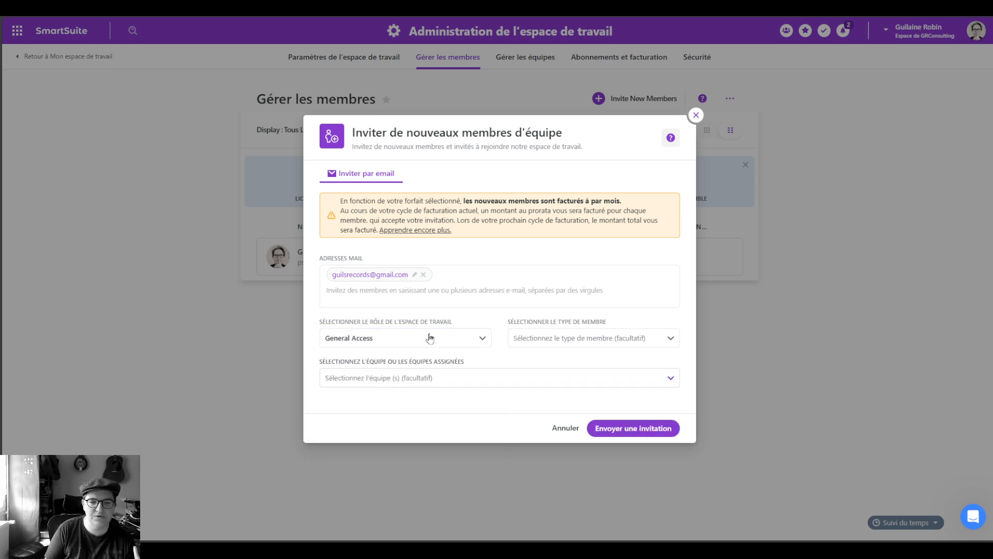
{"action": "left_click", "coordinate": [553, 342]}
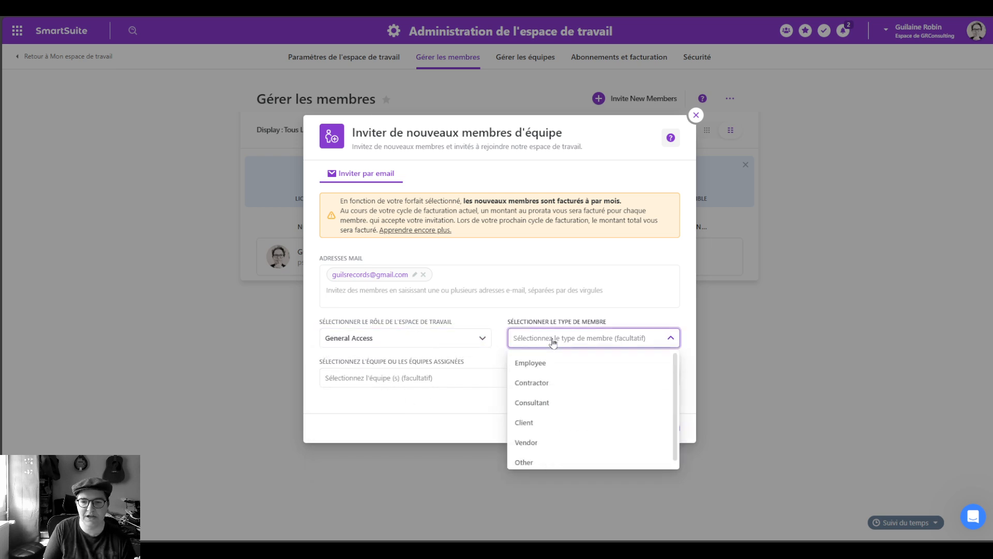
{"action": "left_click", "coordinate": [569, 364]}
{"action": "left_click", "coordinate": [415, 381]}
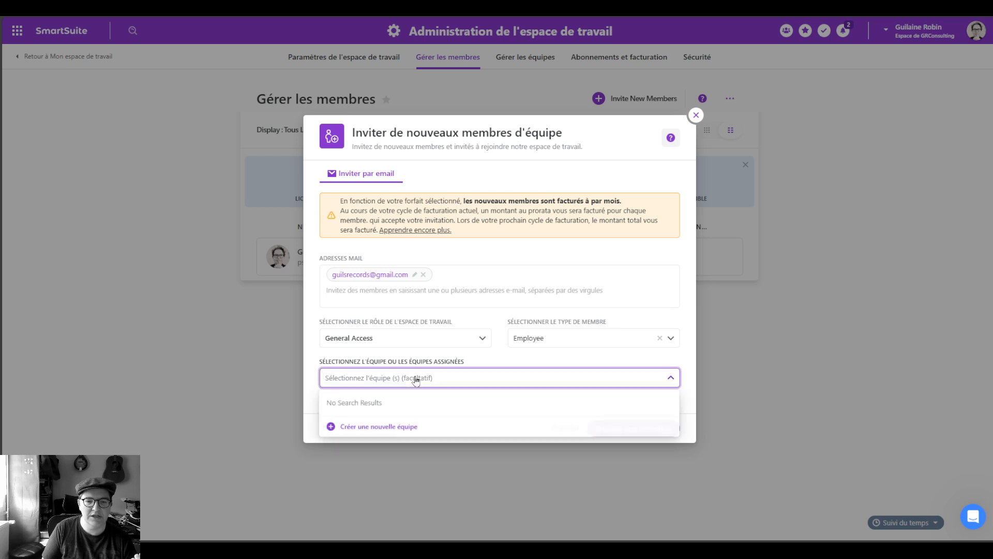
{"action": "left_click", "coordinate": [494, 352]}
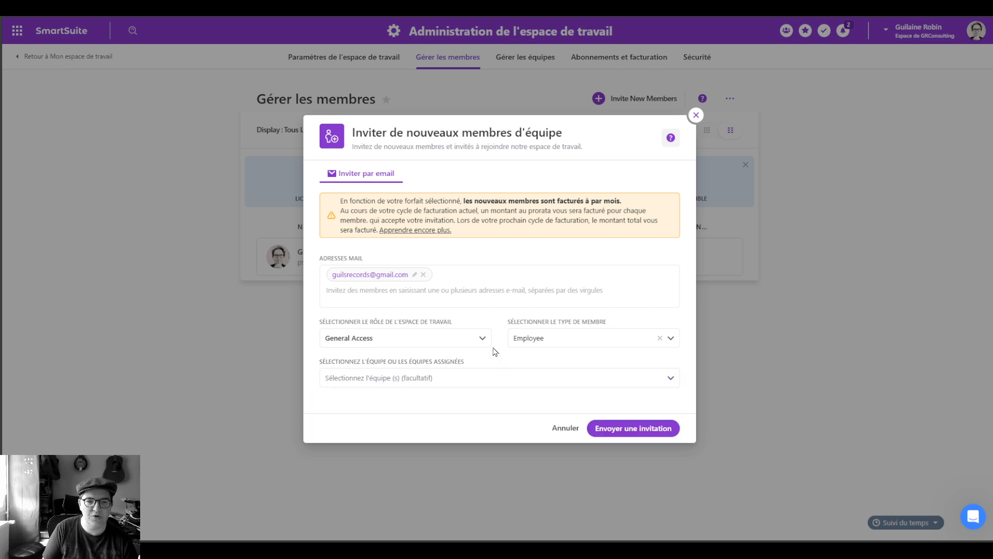
{"action": "left_click", "coordinate": [647, 427]}
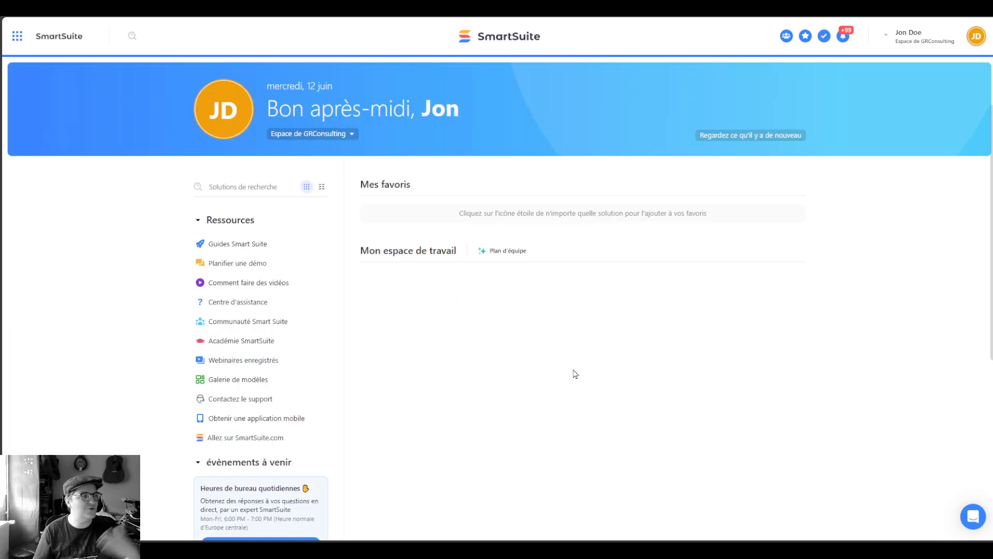
Step: Stay in the GRConsulting workspace and return to the administrator's Gérer les membres page
{"action": "left_click", "coordinate": [340, 134]}
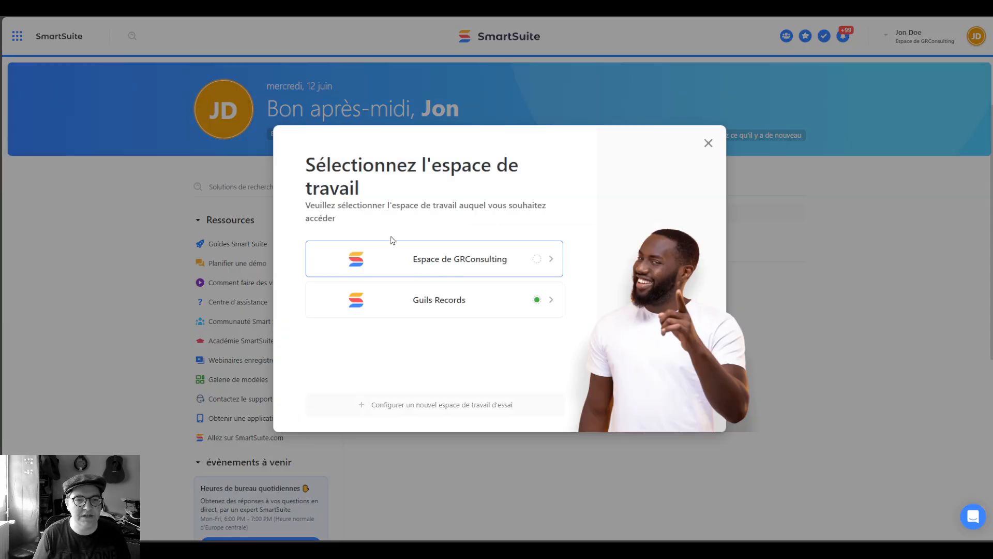
{"action": "left_click", "coordinate": [507, 249]}
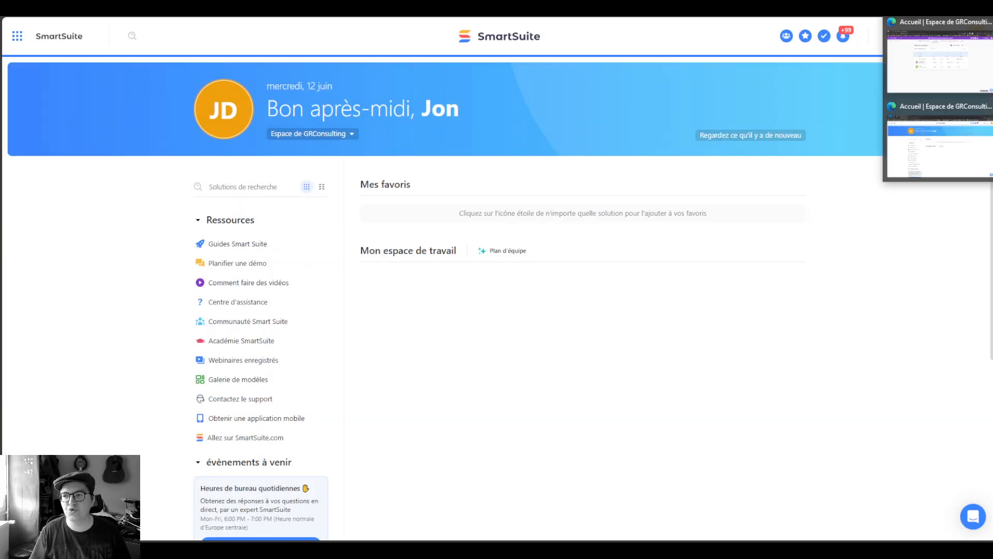
{"action": "left_click", "coordinate": [941, 72]}
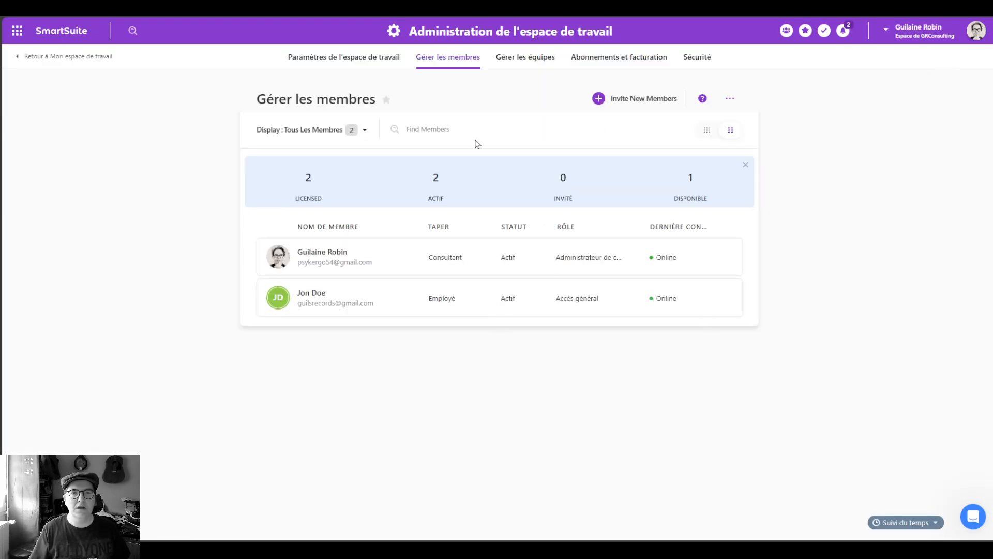
Step: Create a team named Démo containing both workspace members
{"action": "left_click", "coordinate": [532, 68]}
{"action": "left_click", "coordinate": [659, 100]}
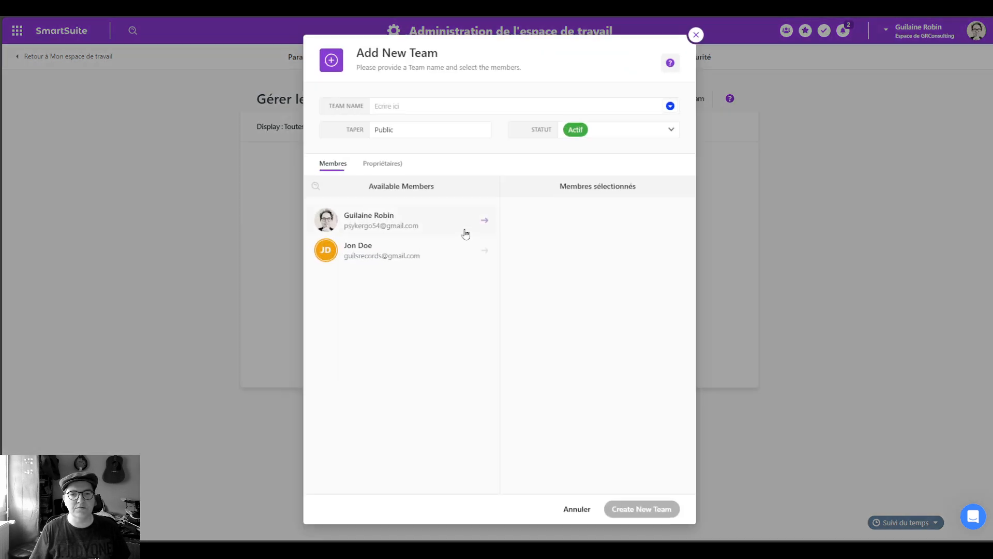
{"action": "left_click", "coordinate": [421, 107]}
{"action": "type", "text": "D"}
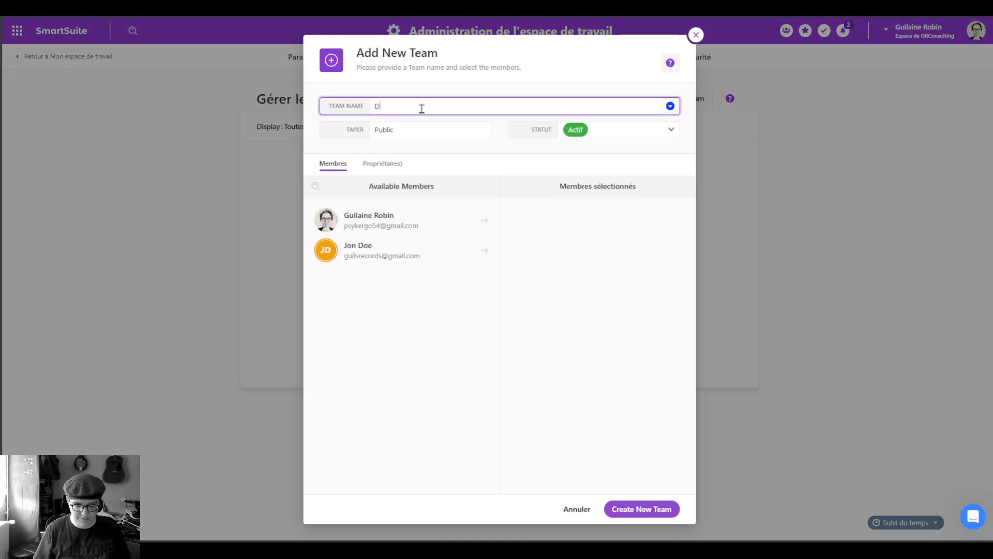
{"action": "type", "text": "émo"}
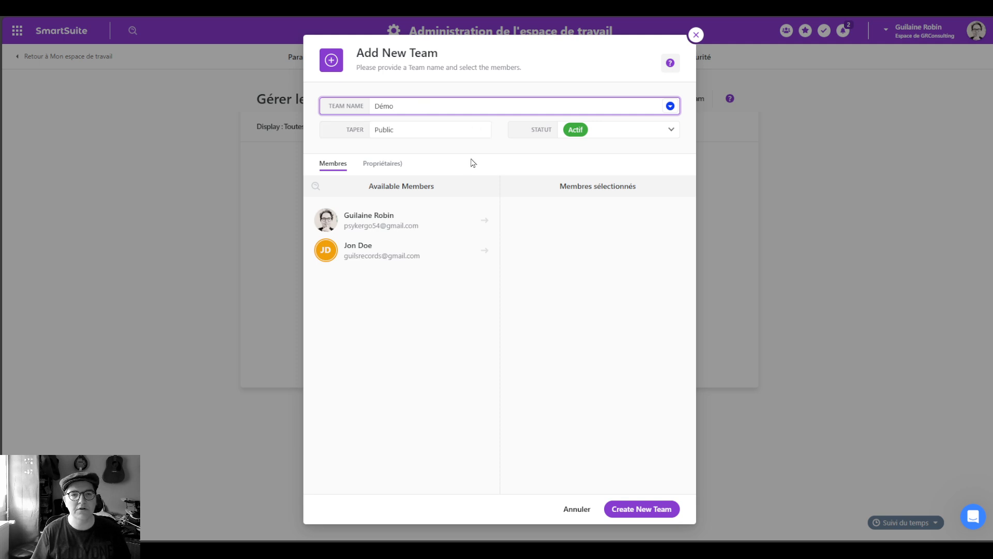
{"action": "left_click", "coordinate": [499, 154]}
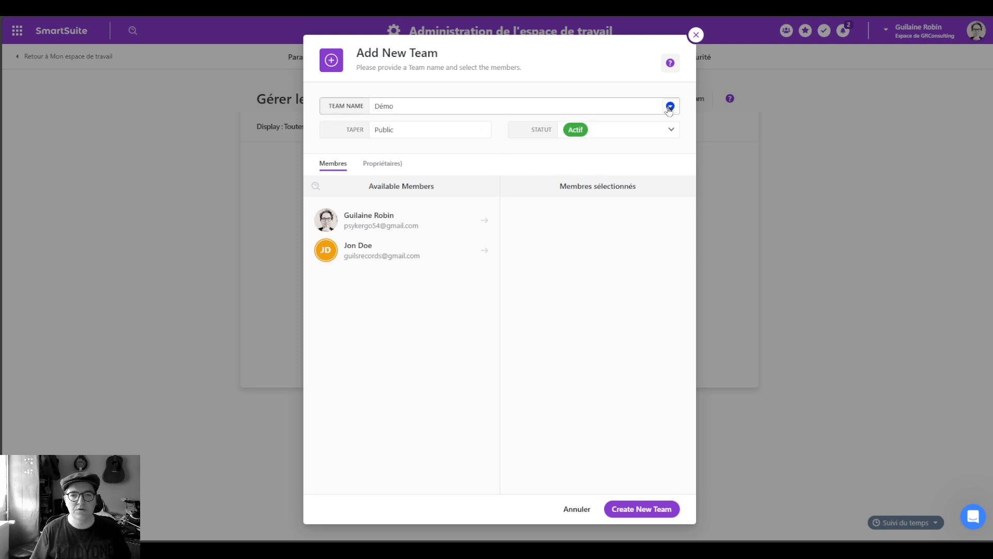
{"action": "left_click", "coordinate": [471, 220]}
{"action": "left_click", "coordinate": [471, 256]}
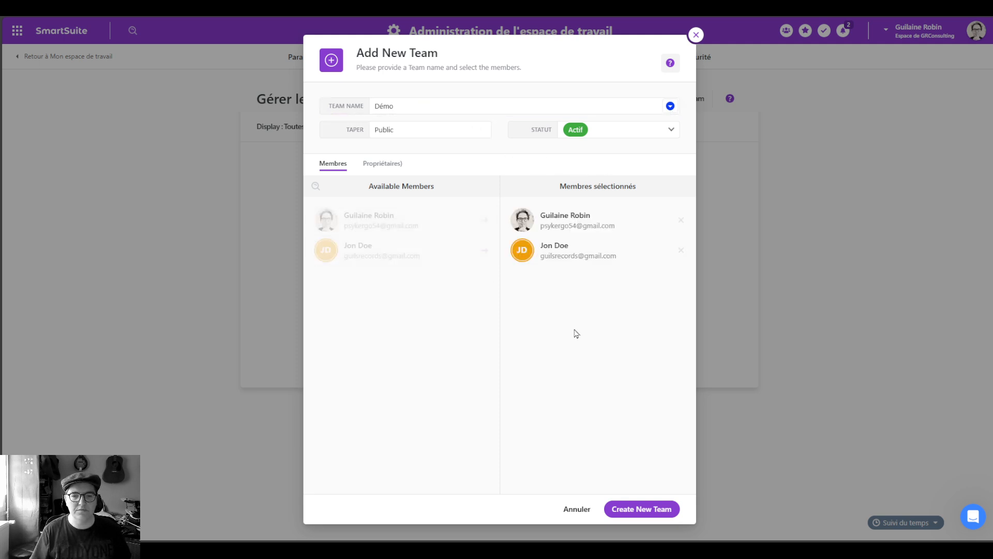
{"action": "left_click", "coordinate": [640, 508]}
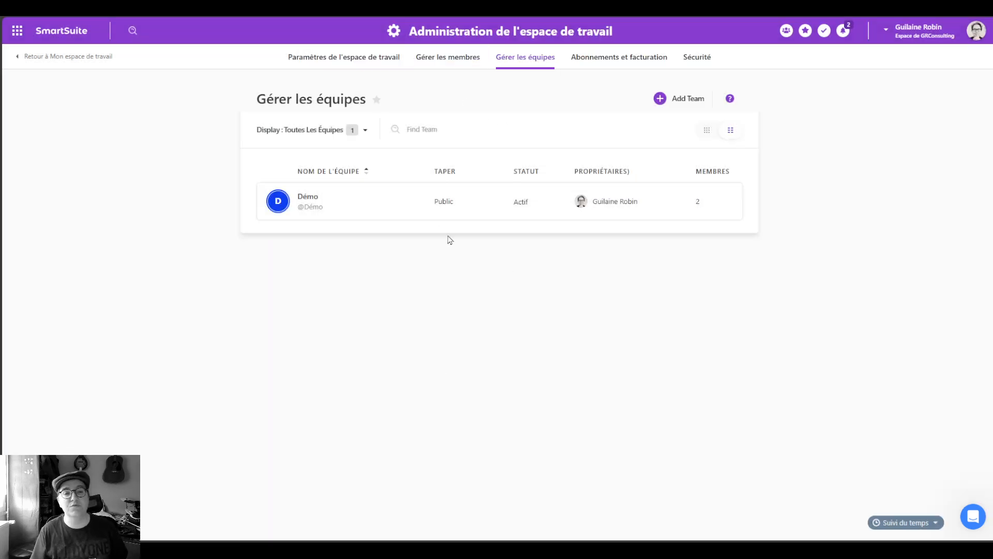
Step: Switch the MasterClass - Events solution permissions to Autorisations avancées
{"action": "left_click", "coordinate": [321, 58]}
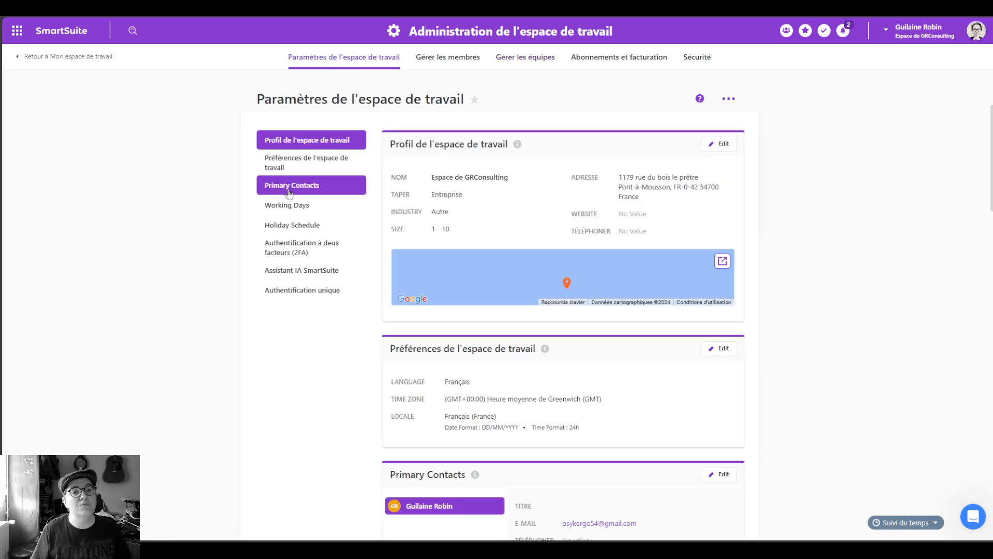
{"action": "left_click", "coordinate": [52, 31]}
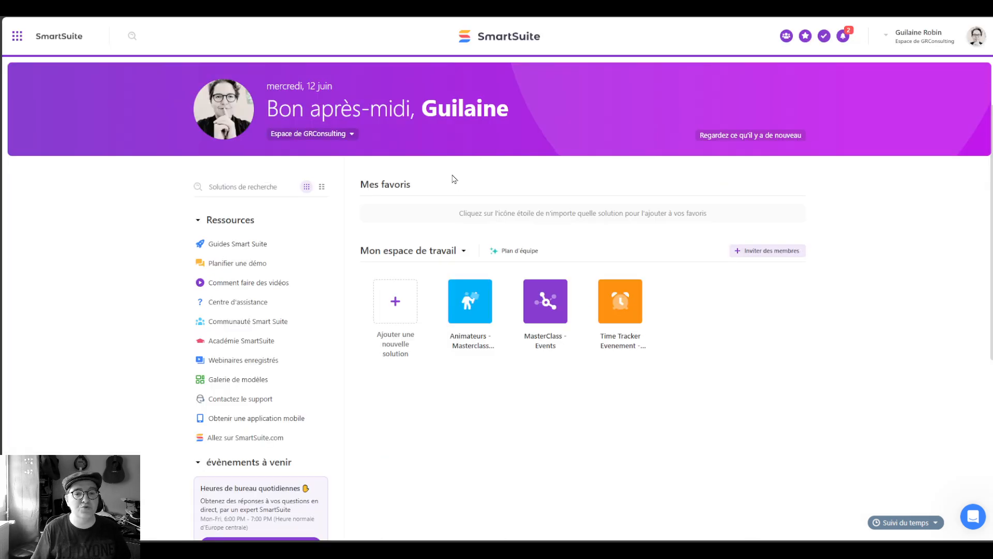
{"action": "left_click", "coordinate": [469, 252]}
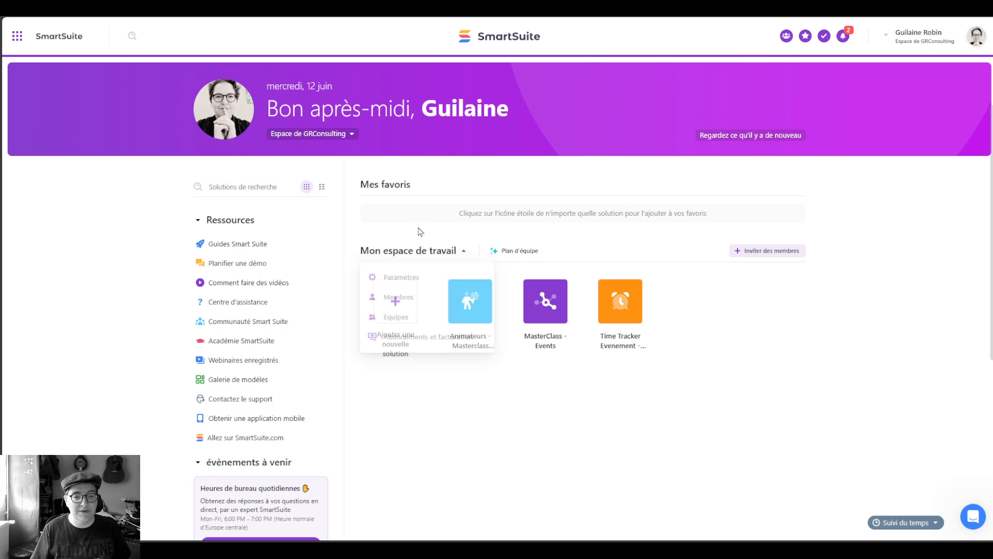
{"action": "left_click", "coordinate": [570, 303]}
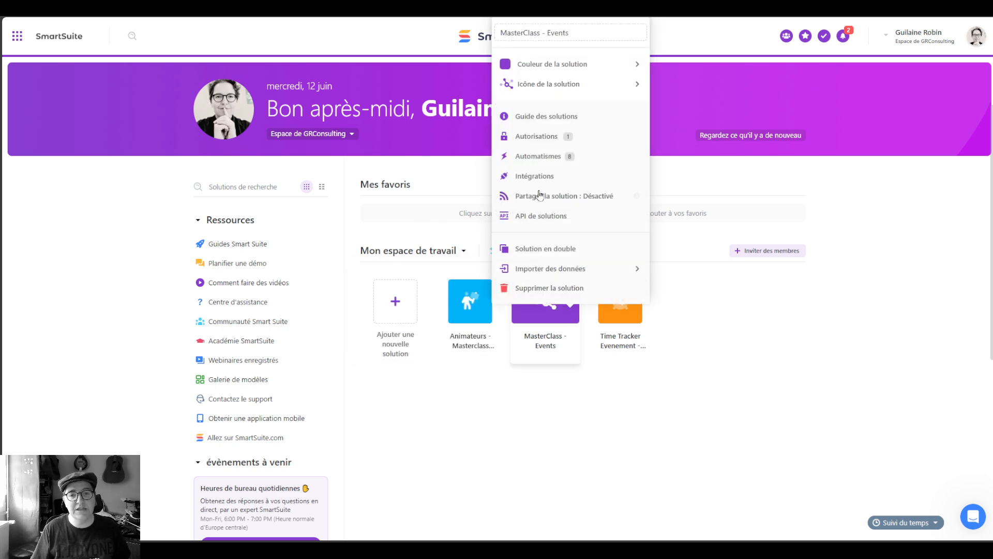
{"action": "left_click", "coordinate": [543, 137]}
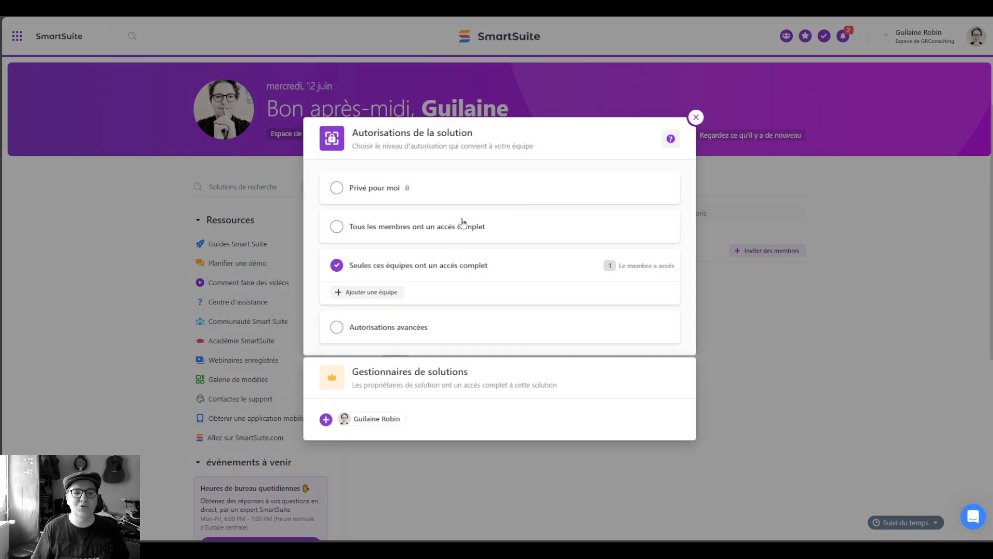
{"action": "left_click", "coordinate": [409, 329]}
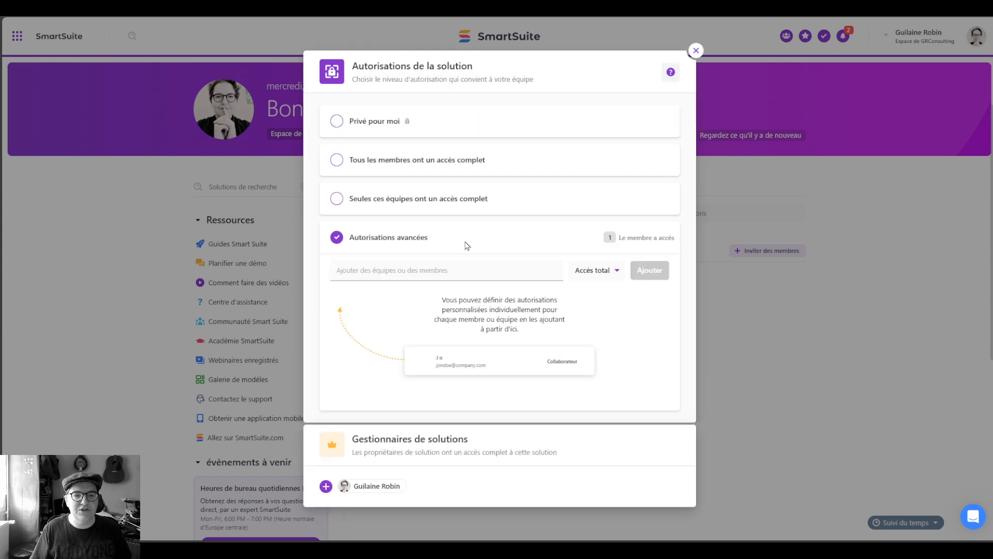
Step: Add the invited member with Attribué à access and close the permissions window
{"action": "left_click", "coordinate": [437, 268]}
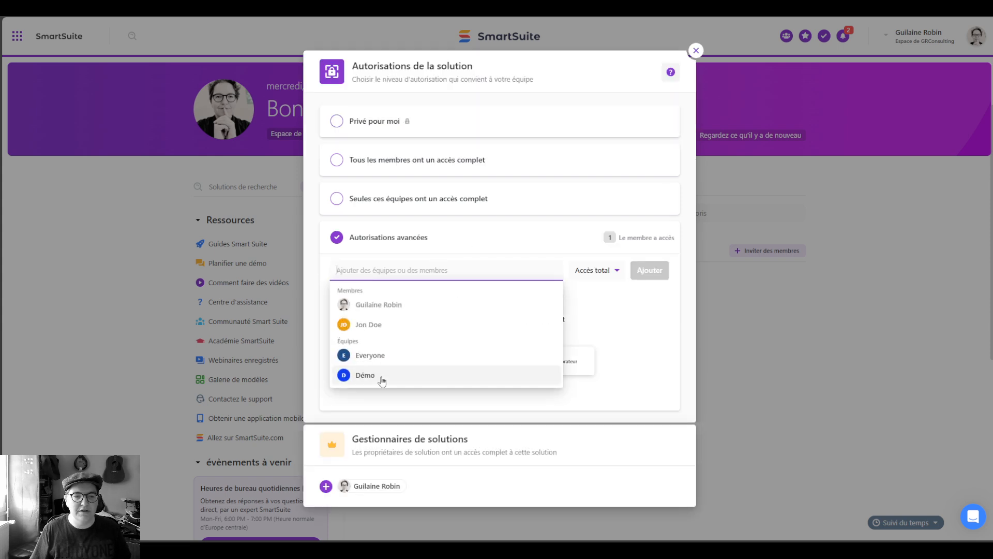
{"action": "left_click", "coordinate": [378, 326]}
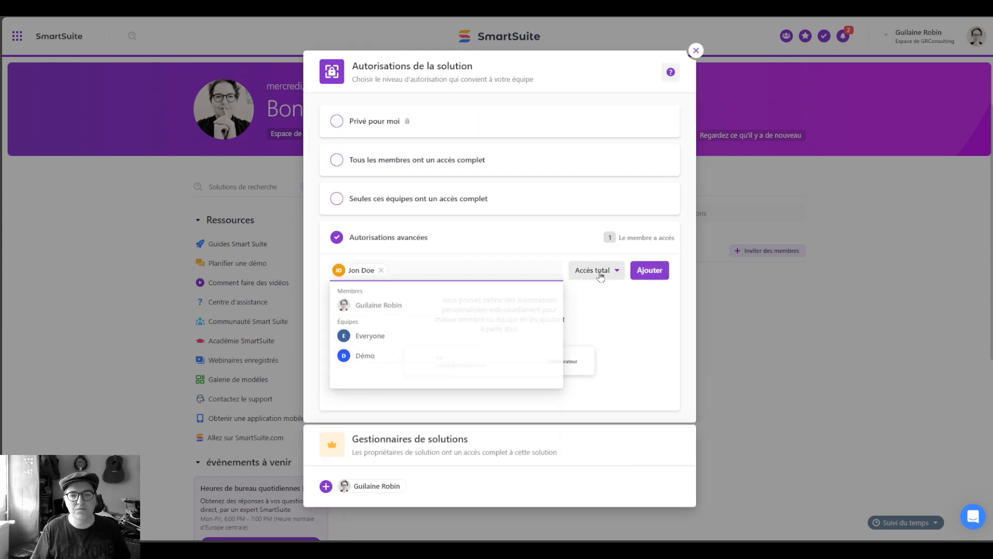
{"action": "left_click", "coordinate": [600, 273]}
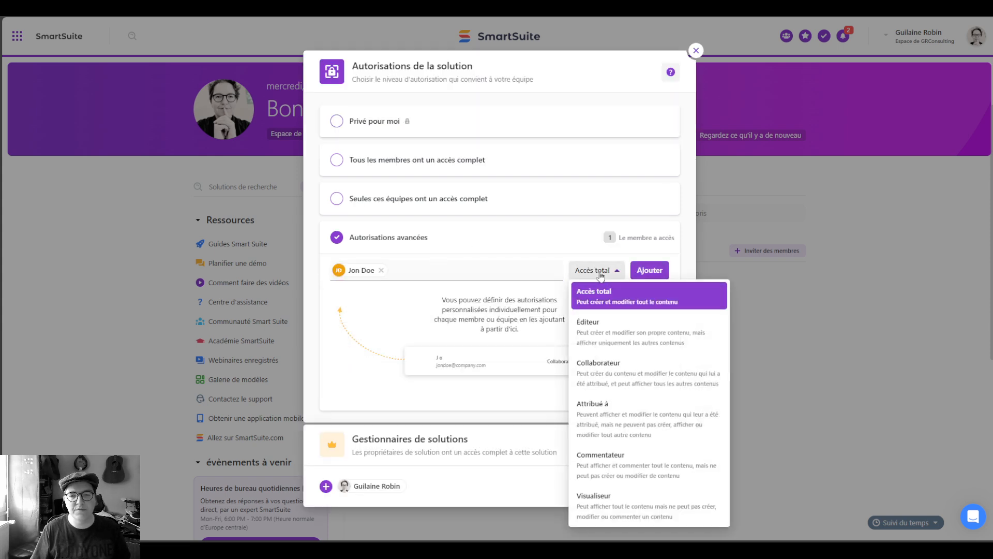
{"action": "left_click", "coordinate": [636, 414]}
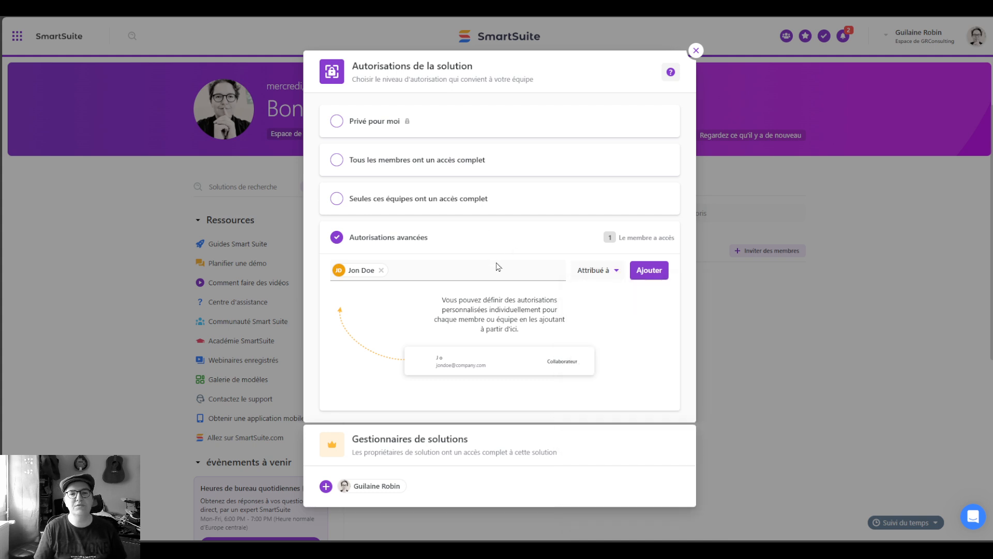
{"action": "left_click", "coordinate": [650, 270]}
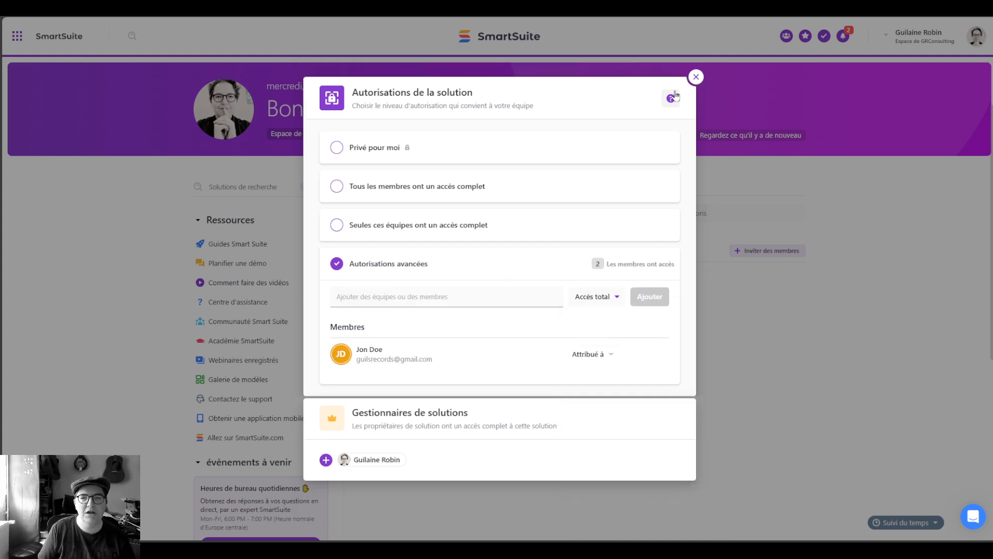
{"action": "left_click", "coordinate": [695, 77]}
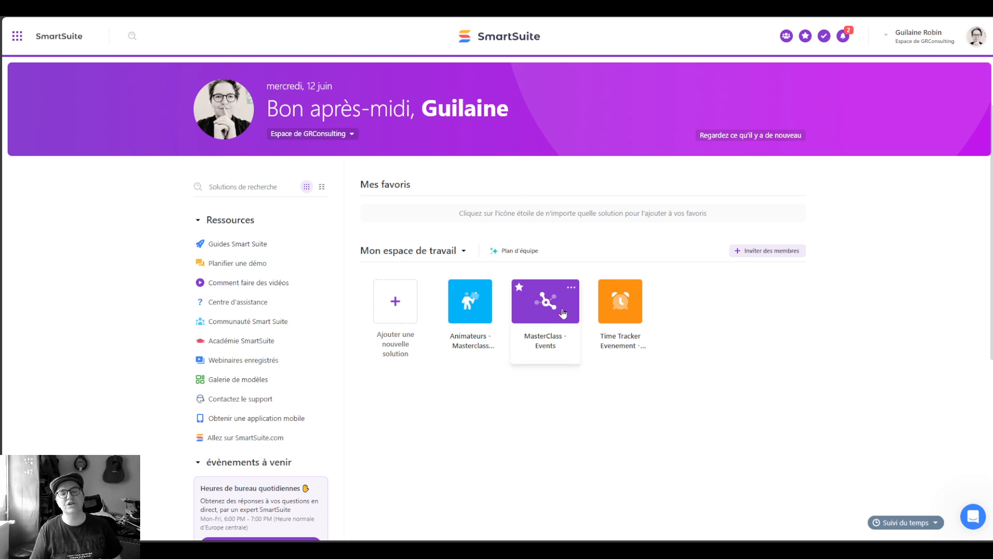
{"action": "left_click", "coordinate": [558, 297]}
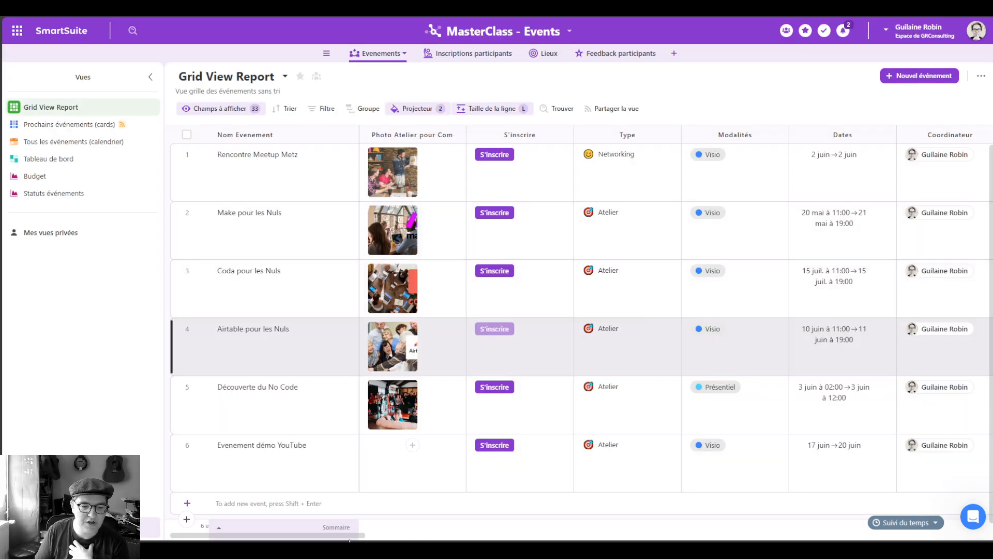
Step: Pick the new member as Coordinateur for Rencontre Meetup Metz and Make pour les Nuls
{"action": "scroll", "coordinate": [588, 181], "scroll_direction": "right", "scroll_amount": 8}
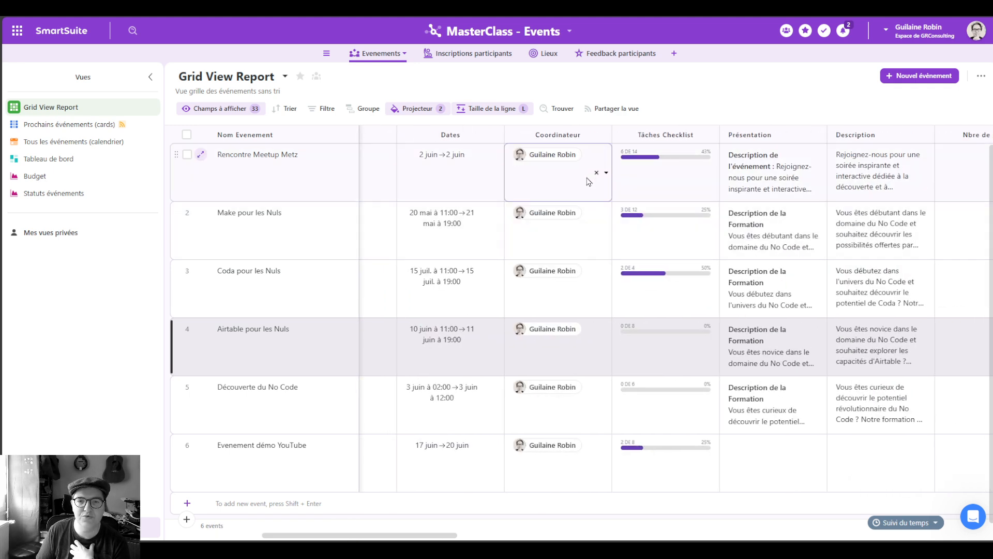
{"action": "left_click", "coordinate": [605, 172]}
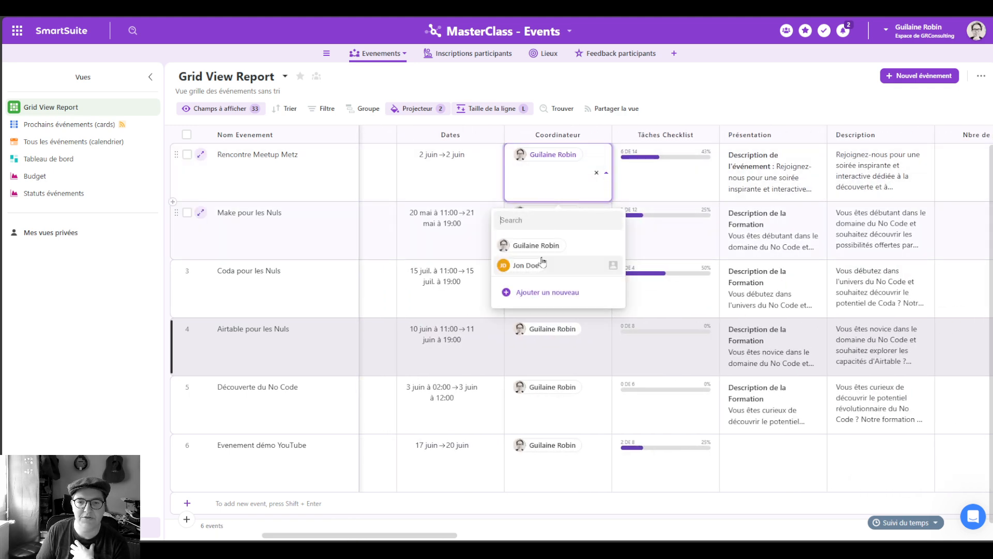
{"action": "left_click", "coordinate": [533, 265]}
{"action": "left_click", "coordinate": [589, 243]}
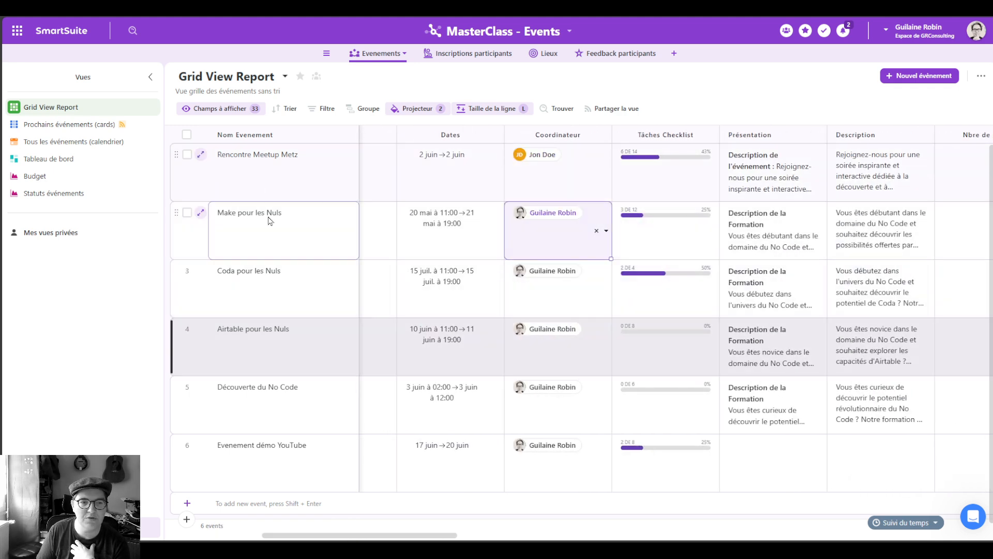
{"action": "left_click", "coordinate": [608, 231]}
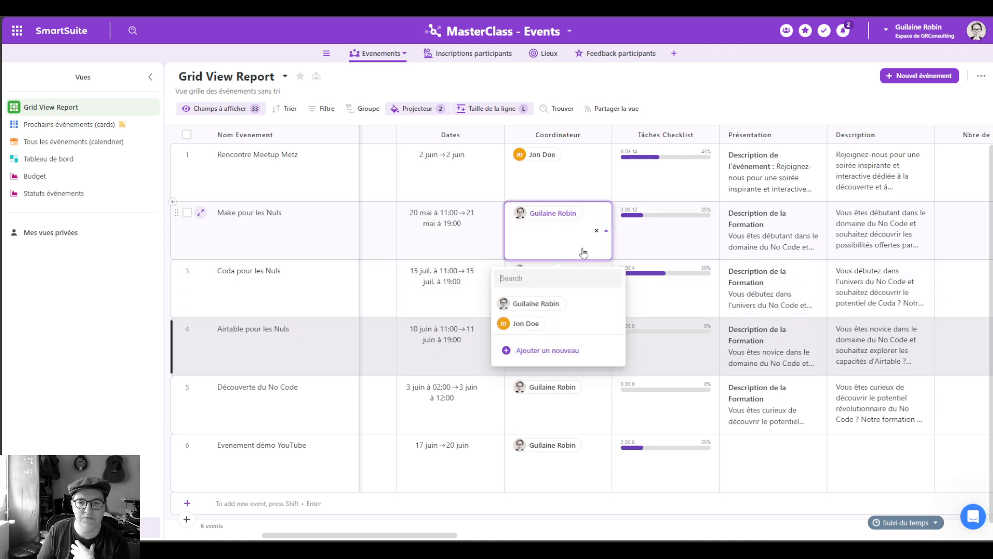
{"action": "left_click", "coordinate": [533, 322]}
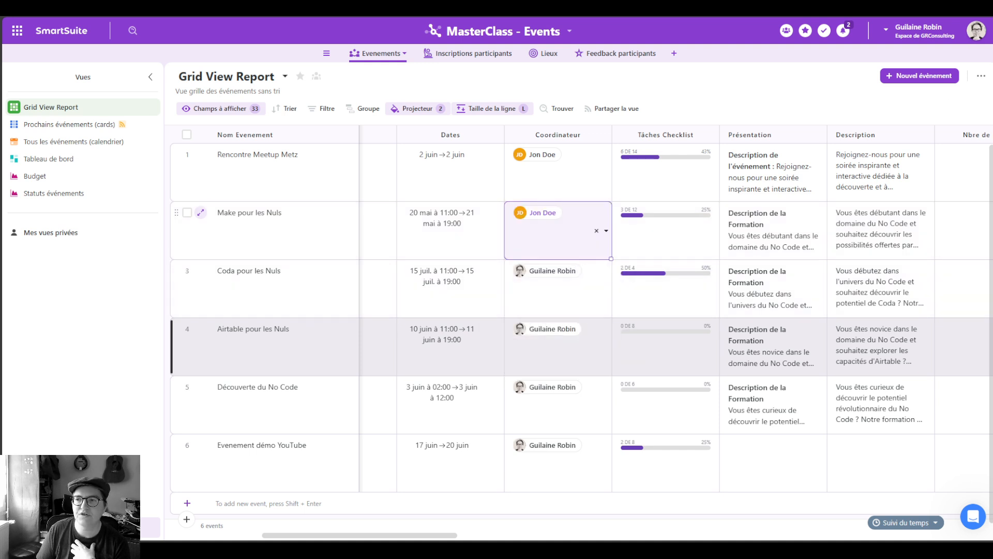
{"action": "mouse_move", "coordinate": [992, 99]}
{"action": "left_click", "coordinate": [938, 147]}
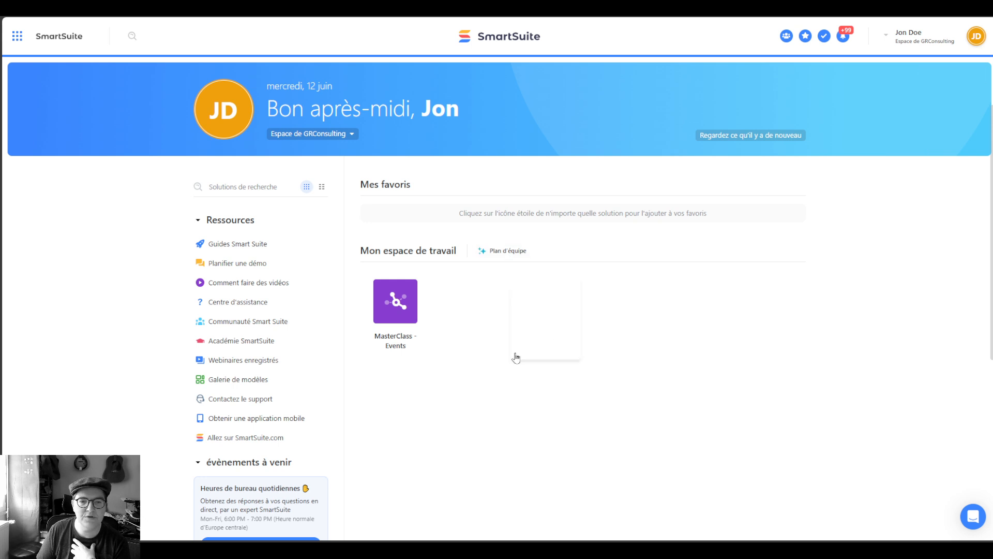
{"action": "left_click", "coordinate": [398, 321]}
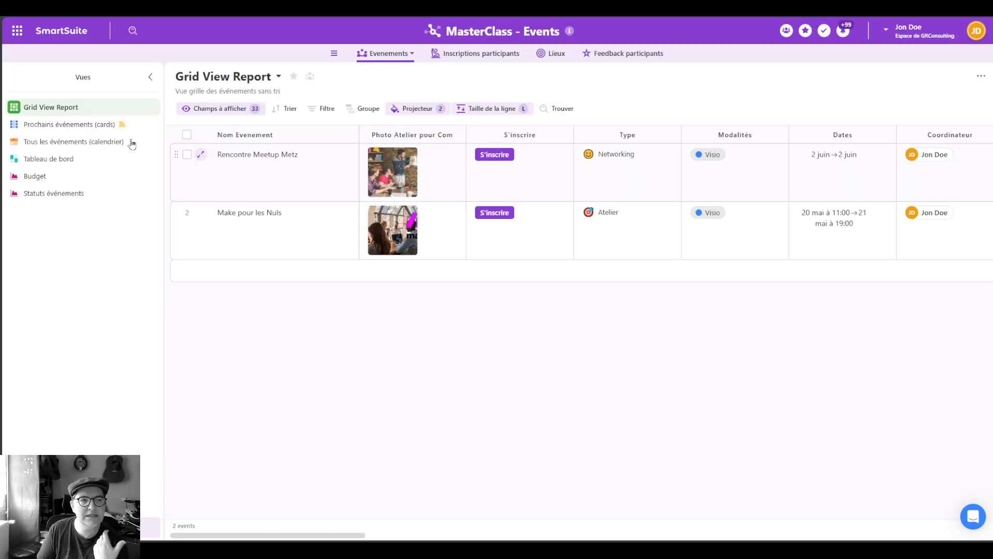
{"action": "left_click", "coordinate": [468, 53]}
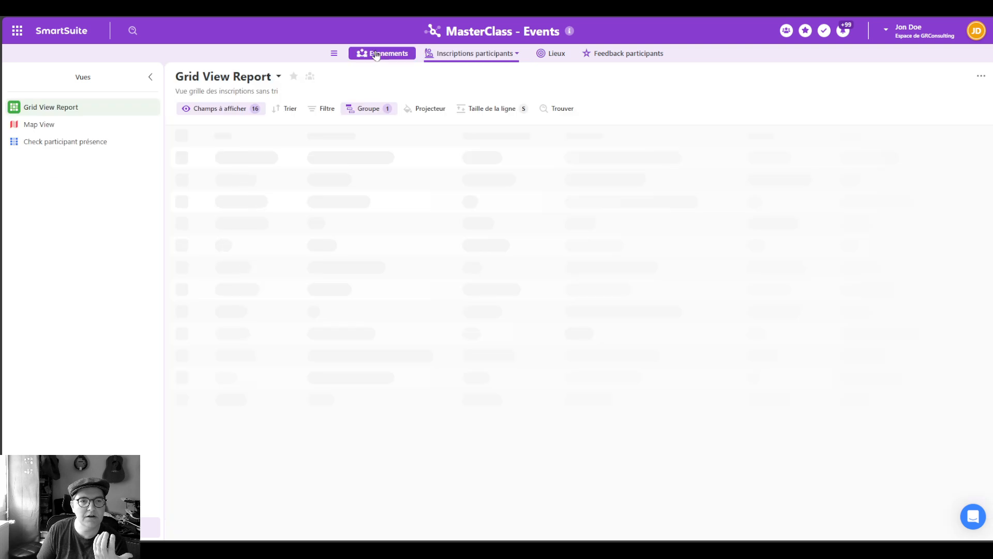
{"action": "left_click", "coordinate": [549, 54]}
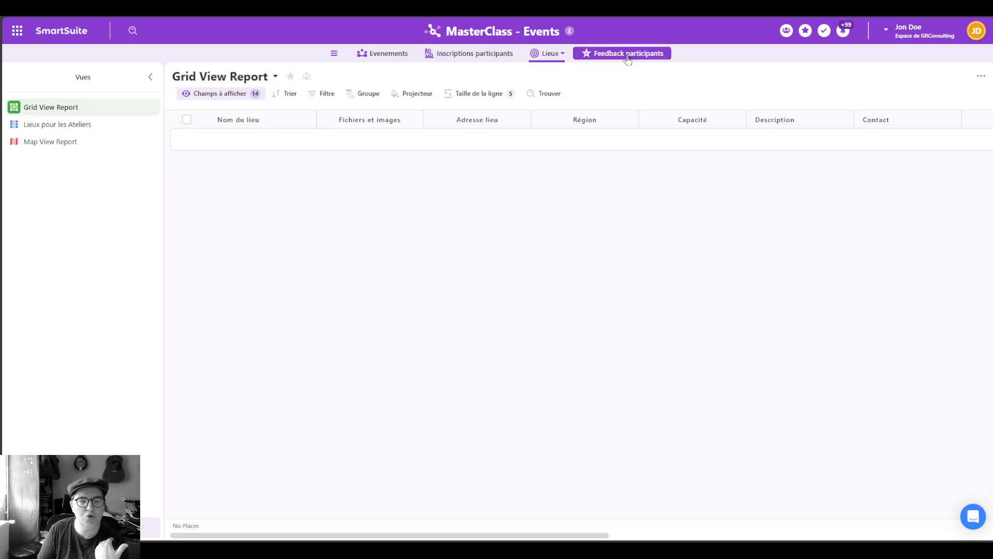
{"action": "left_click", "coordinate": [628, 54]}
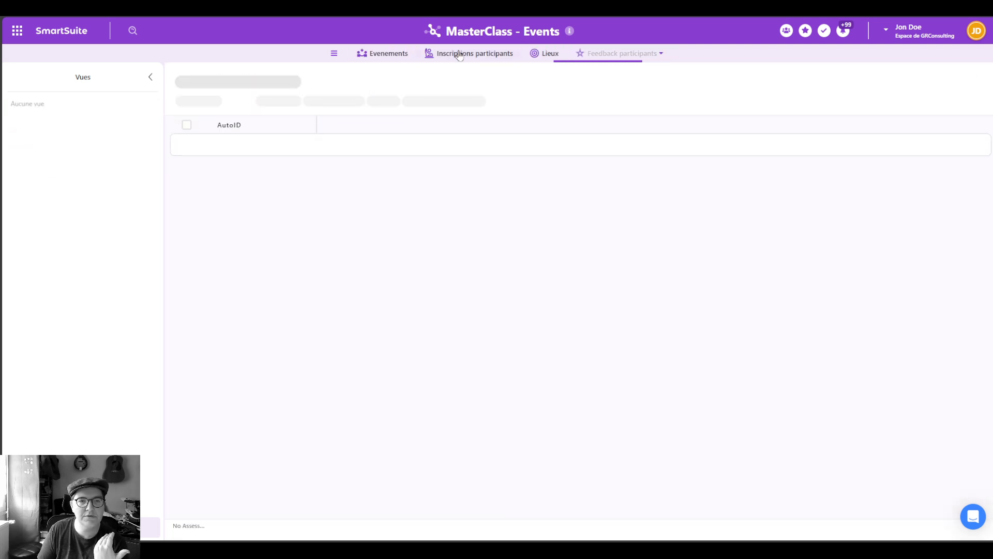
{"action": "left_click", "coordinate": [385, 54]}
{"action": "left_click", "coordinate": [605, 251]}
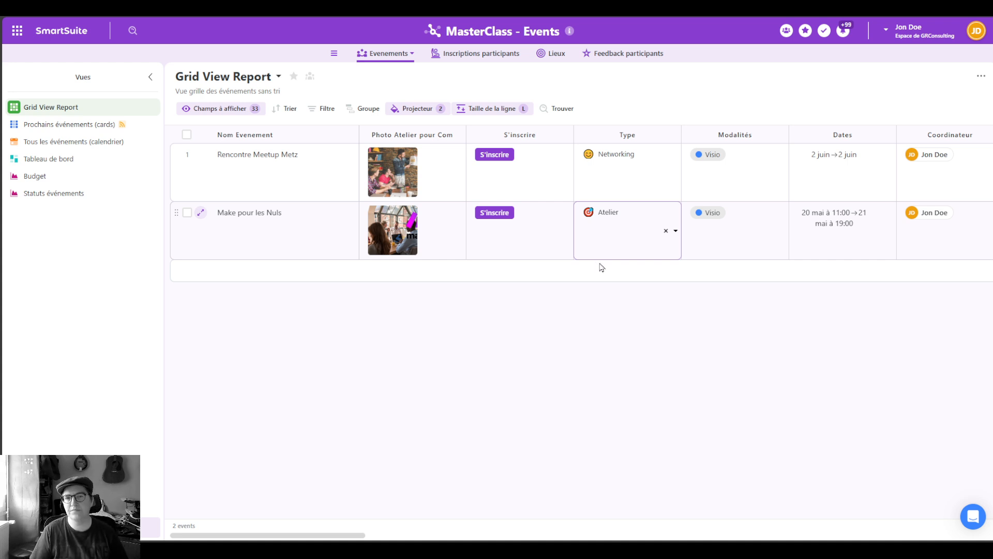
{"action": "left_click", "coordinate": [413, 54]}
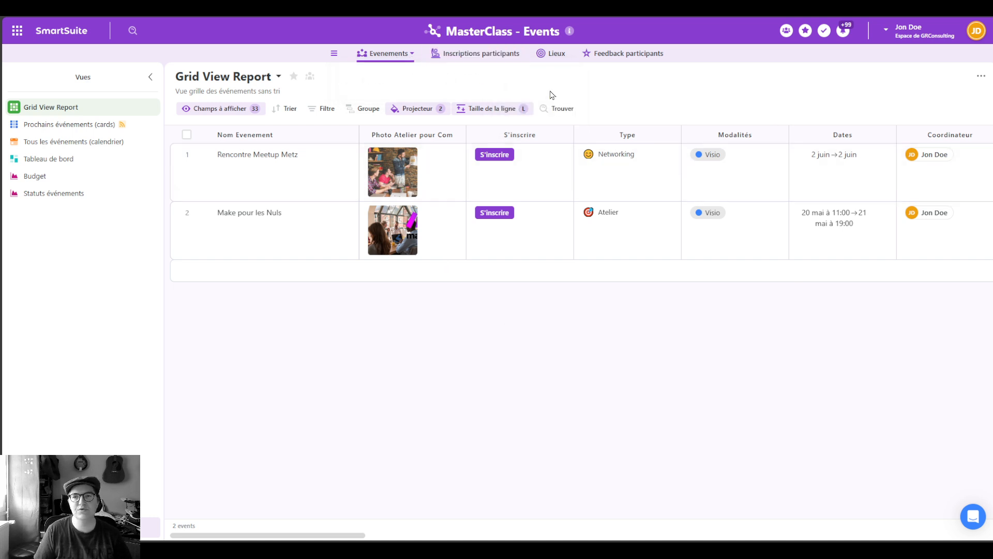
{"action": "key", "text": "alt+Tab"}
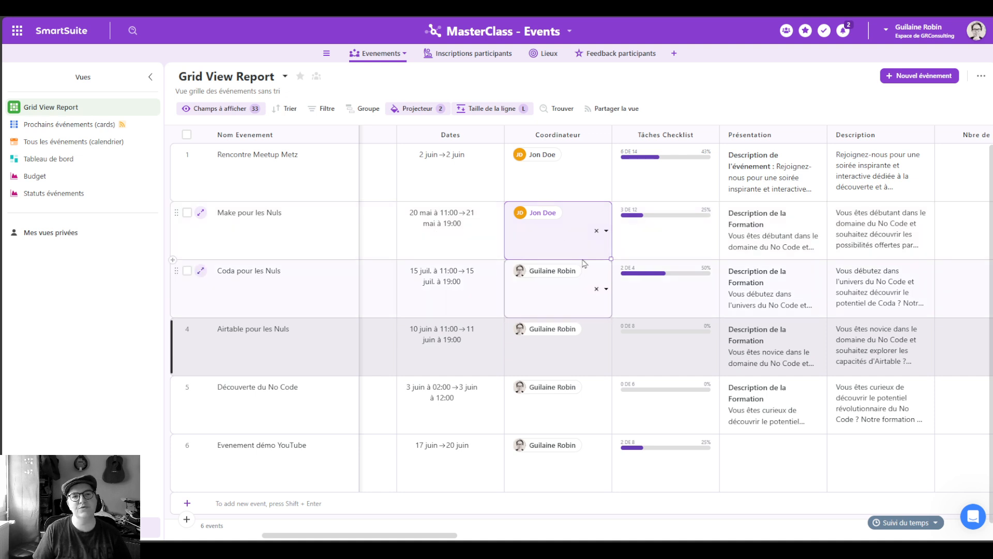
Step: In Autorisations de la solution, change the invited member's role from Attribué à to Collaborateur
{"action": "key", "text": "Escape"}
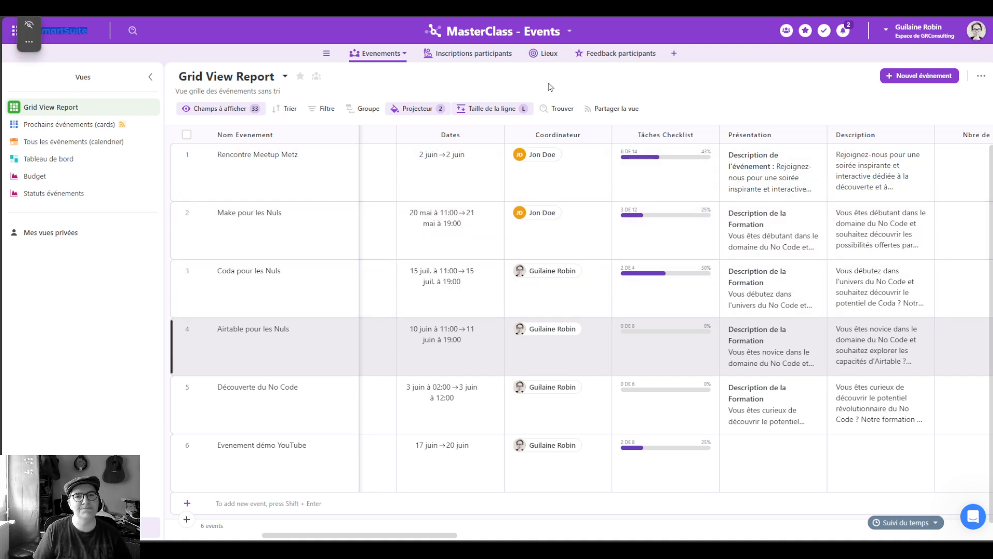
{"action": "left_click", "coordinate": [568, 31]}
{"action": "left_click", "coordinate": [471, 160]}
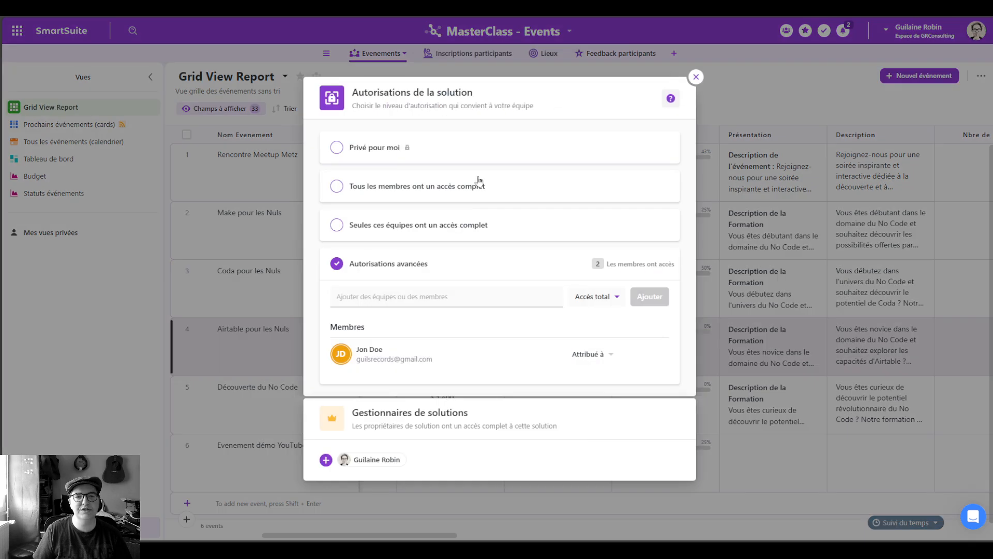
{"action": "left_click", "coordinate": [608, 354]}
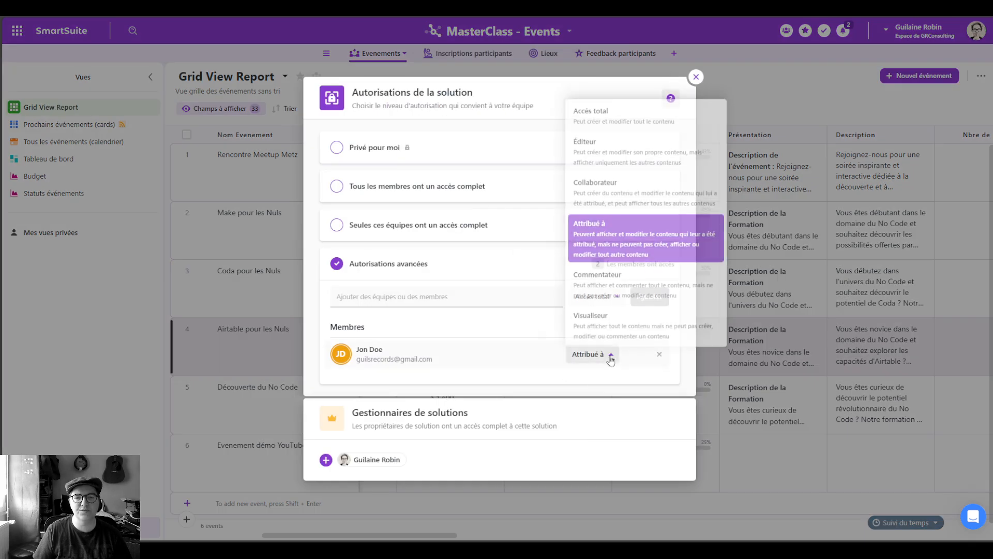
{"action": "left_click", "coordinate": [605, 189]}
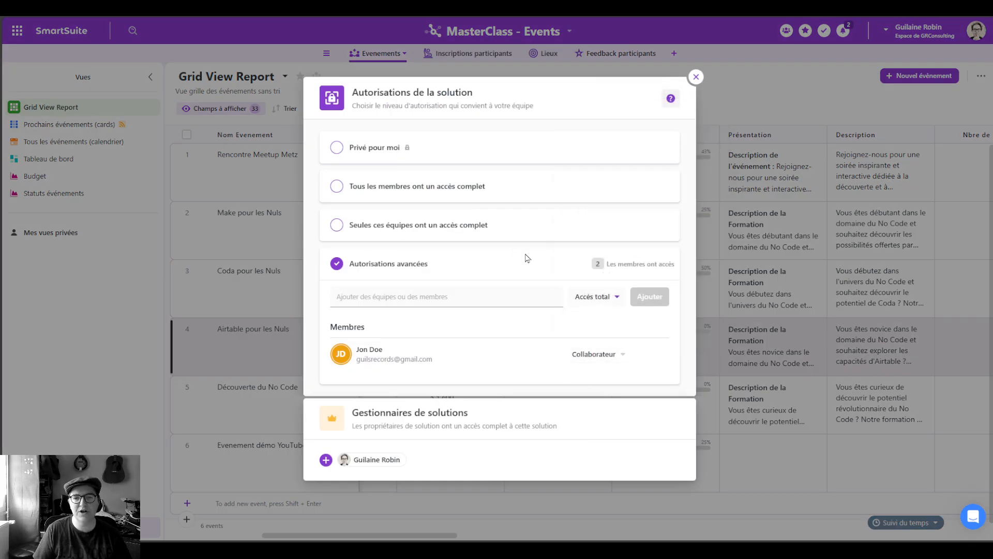
{"action": "left_click", "coordinate": [696, 77]}
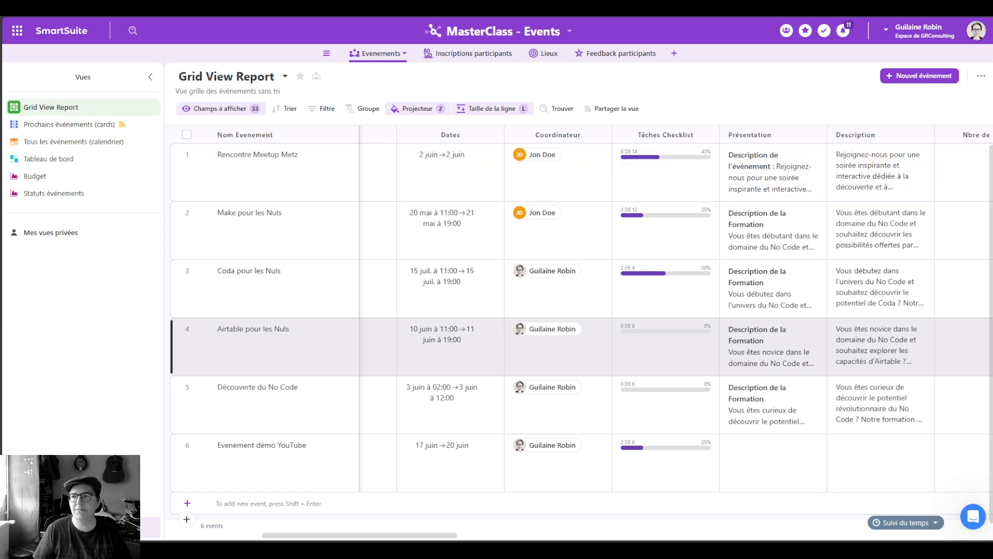
{"action": "key", "text": "alt+Tab"}
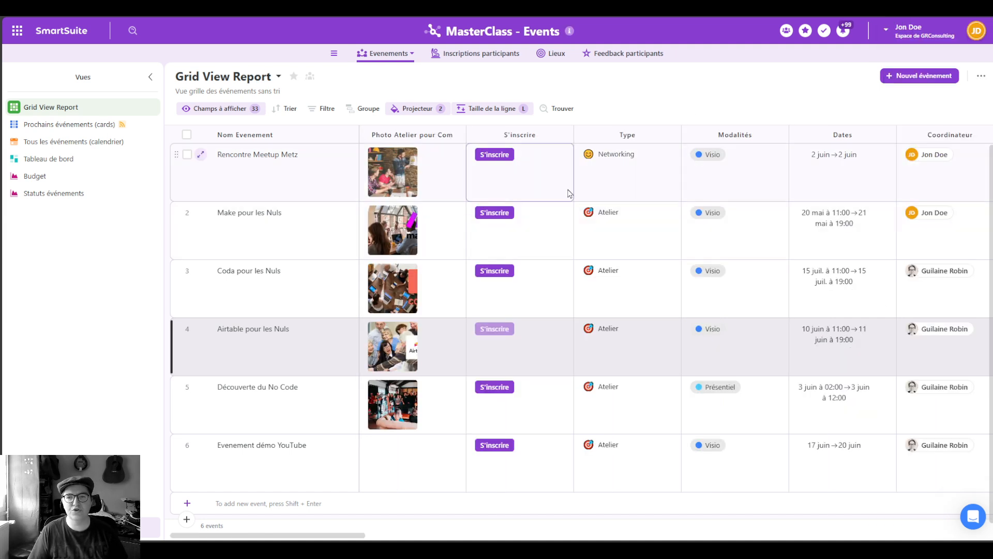
{"action": "left_click", "coordinate": [907, 191]}
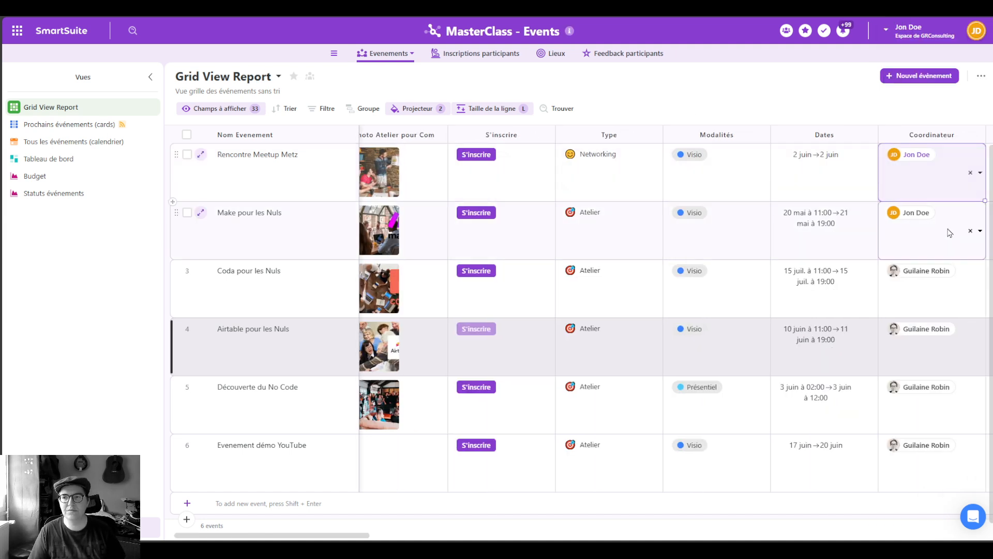
{"action": "left_click", "coordinate": [721, 242]}
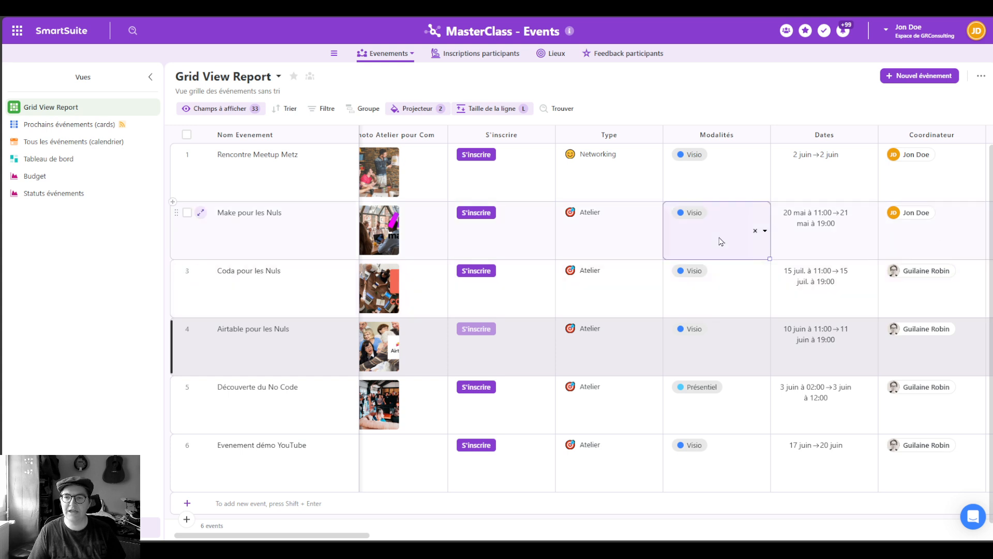
{"action": "left_click", "coordinate": [766, 232]}
{"action": "left_click", "coordinate": [691, 313]}
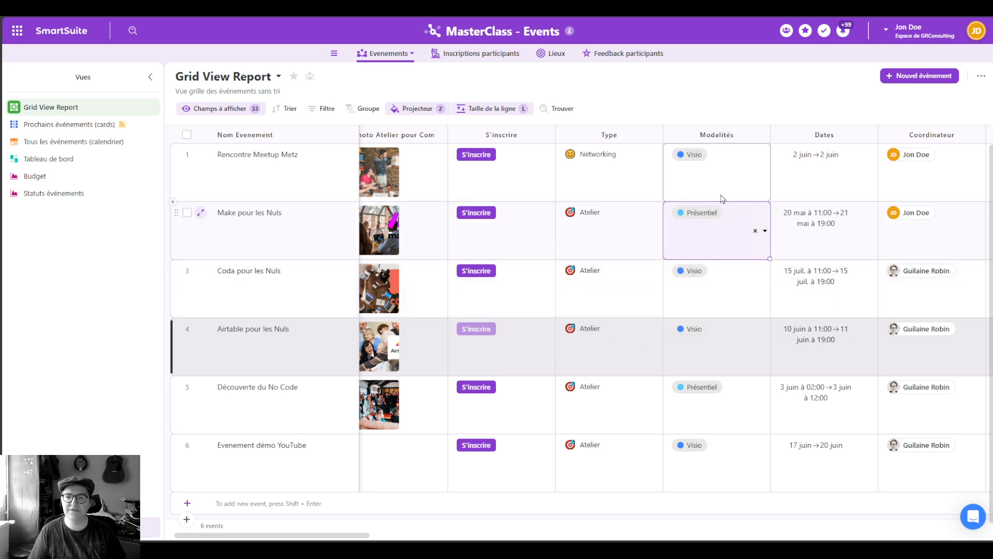
{"action": "left_click", "coordinate": [751, 300]}
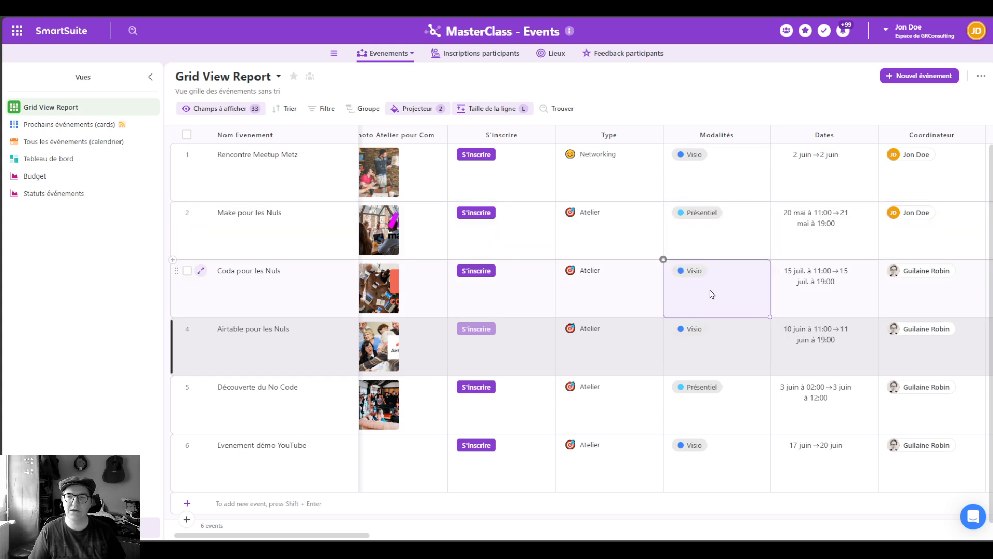
{"action": "left_click", "coordinate": [754, 231]}
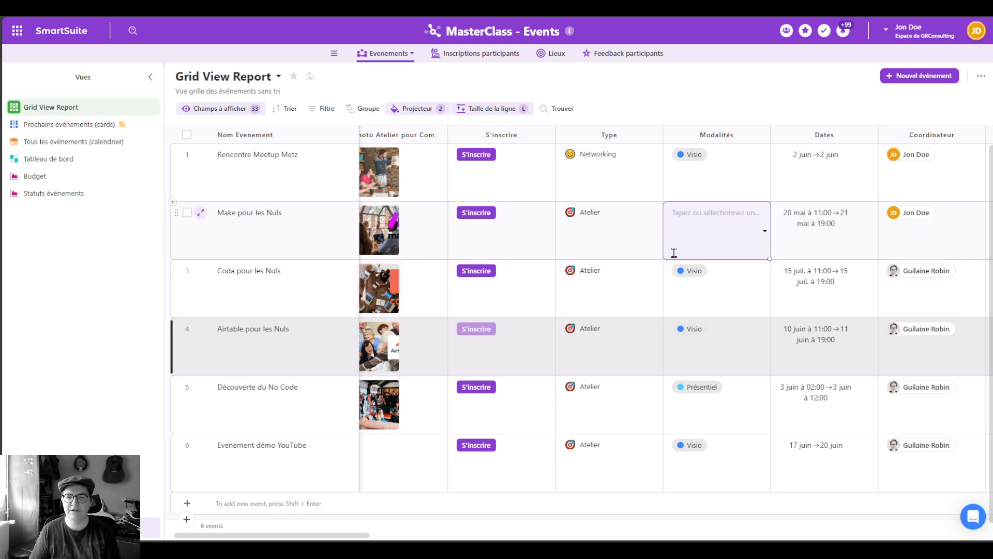
{"action": "key", "text": "ctrl+z"}
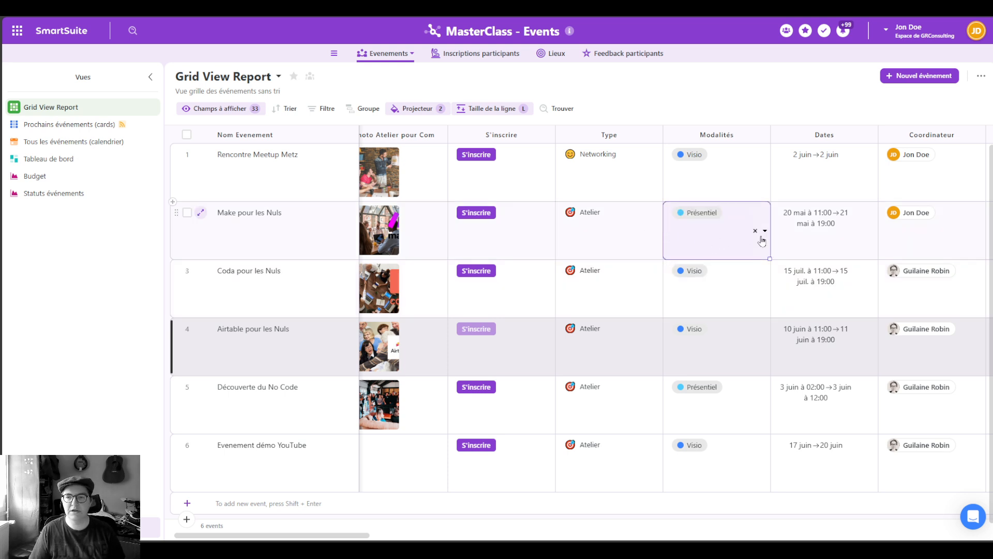
{"action": "left_click", "coordinate": [764, 231]}
{"action": "left_click", "coordinate": [701, 298]}
{"action": "left_click", "coordinate": [636, 240]}
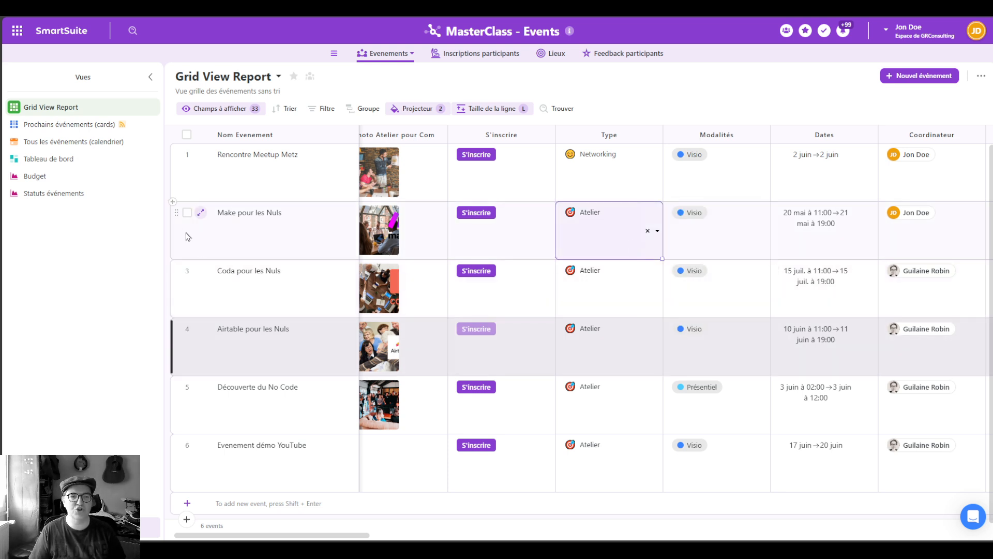
{"action": "left_click", "coordinate": [187, 213]}
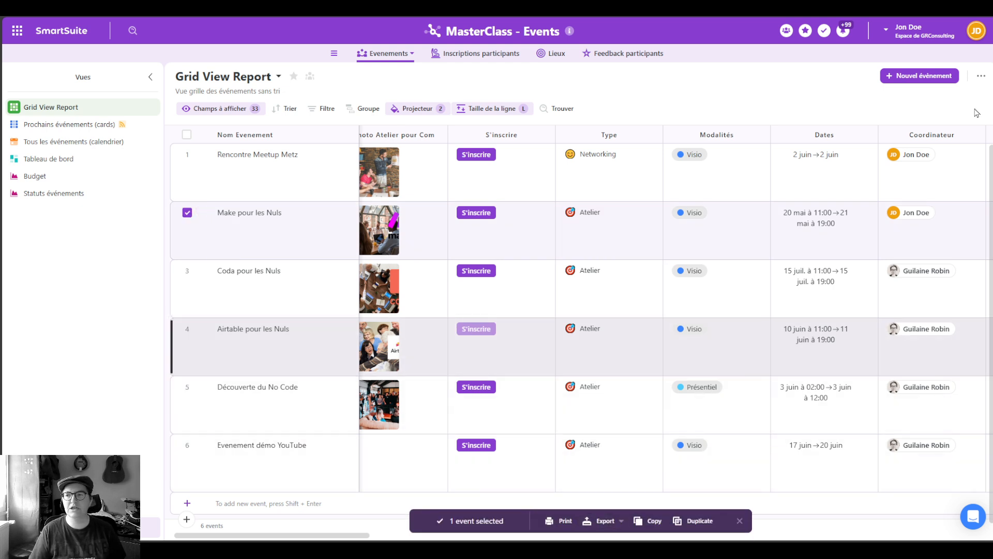
{"action": "left_click", "coordinate": [933, 70]}
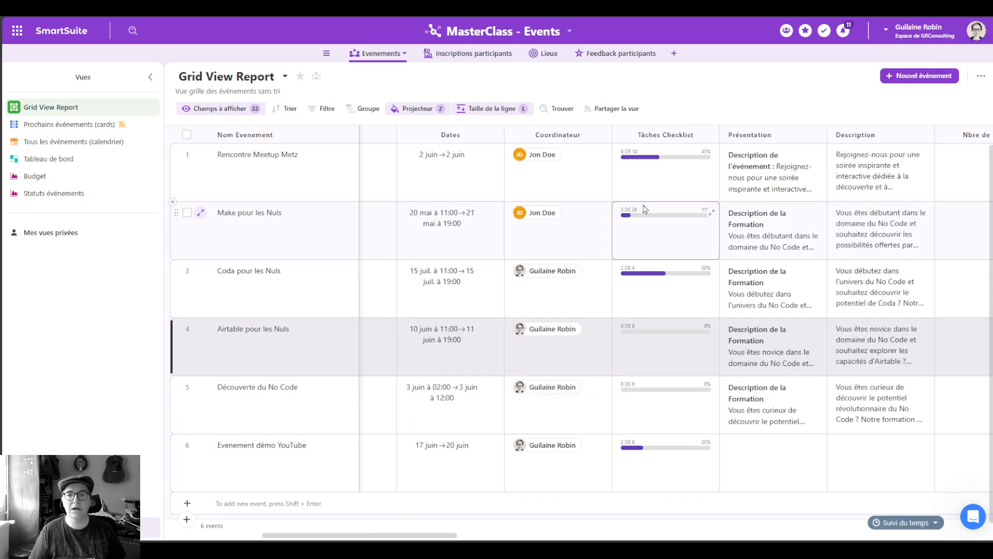
Step: Change the invited member's role to Éditeur in the solution permissions
{"action": "left_click", "coordinate": [499, 32]}
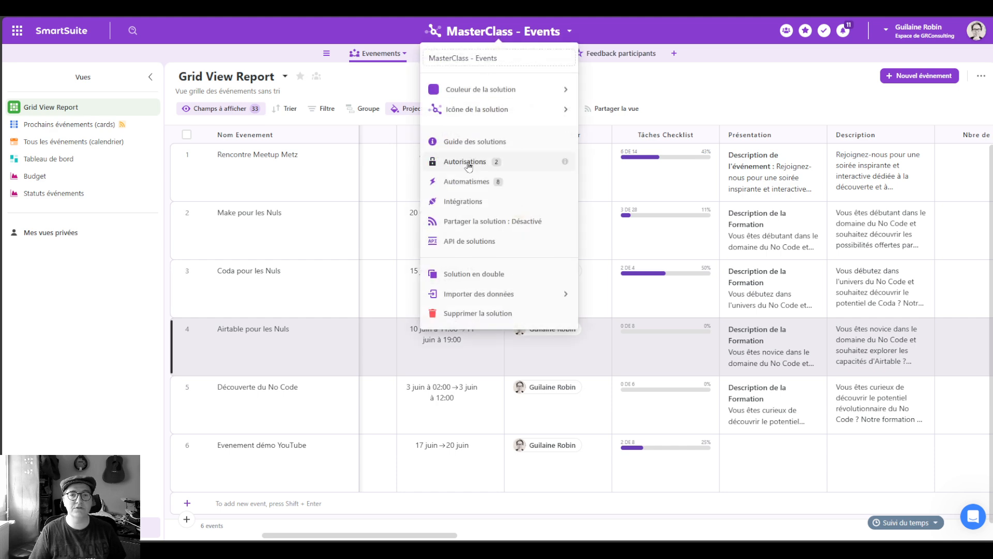
{"action": "left_click", "coordinate": [472, 160]}
{"action": "left_click", "coordinate": [595, 297]}
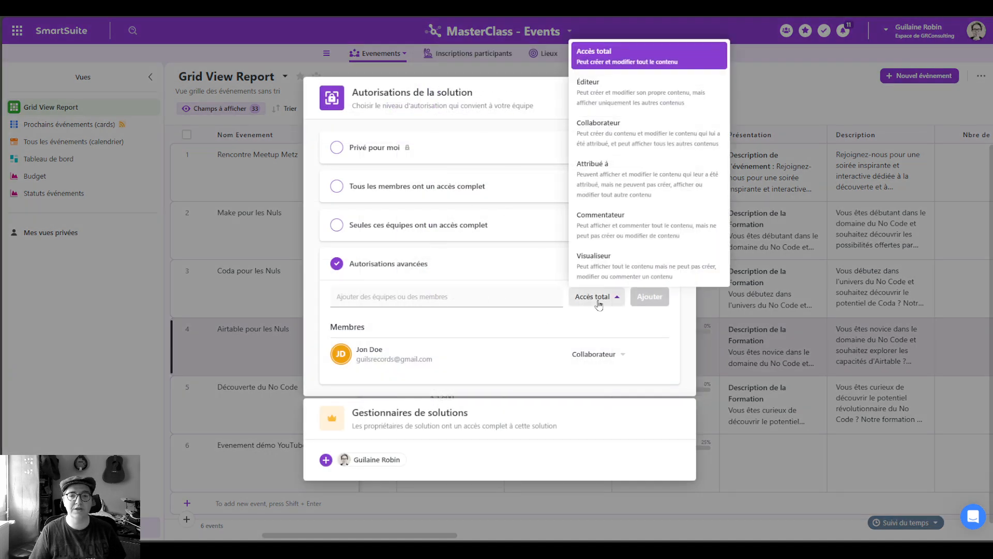
{"action": "left_click", "coordinate": [611, 354]}
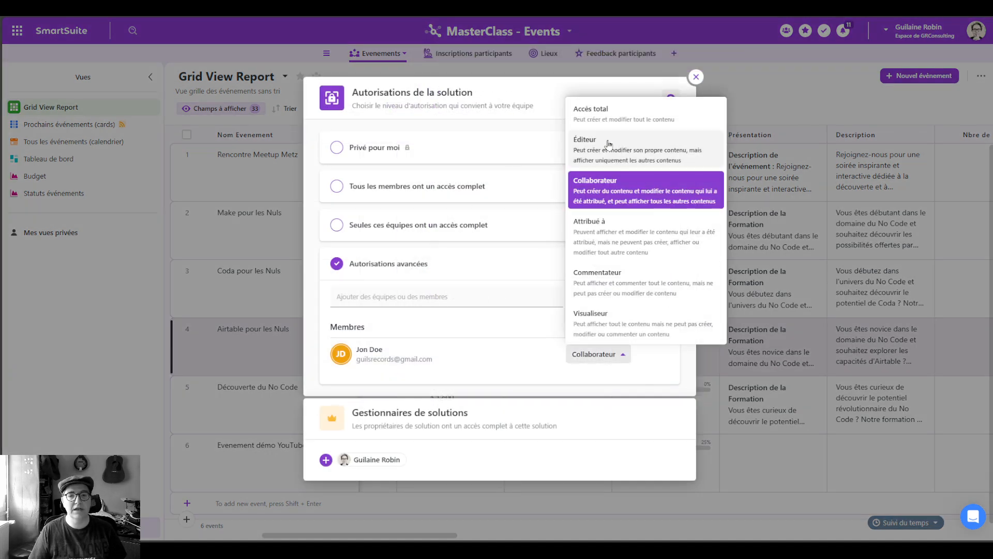
{"action": "left_click", "coordinate": [609, 144]}
{"action": "left_click", "coordinate": [696, 78]}
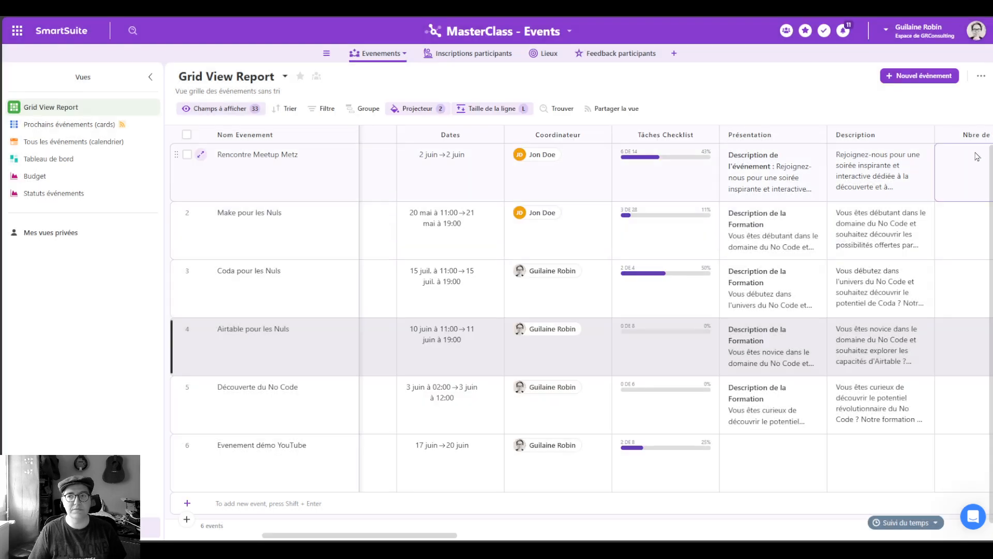
Step: Check the invited member's window, then return to the solution owner's window
{"action": "left_click", "coordinate": [952, 182]}
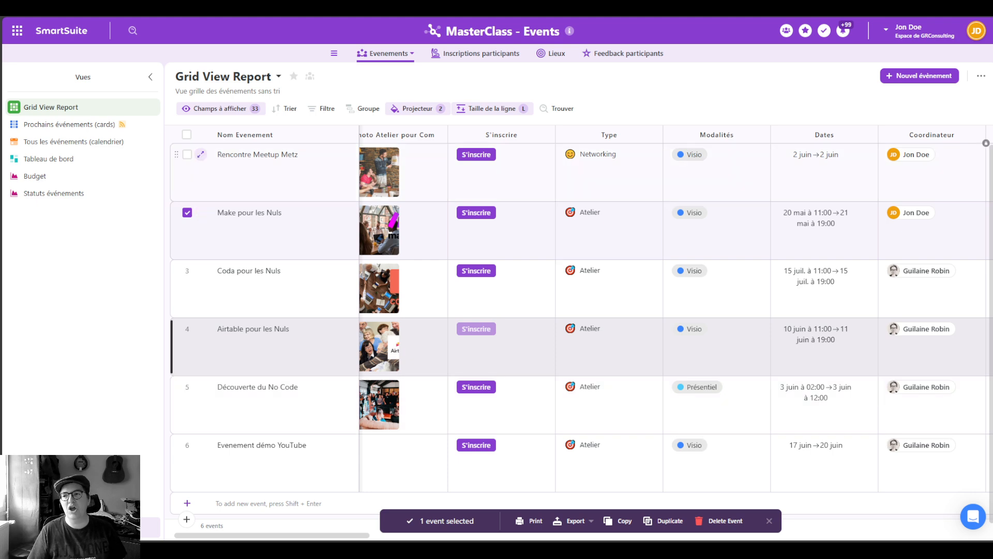
{"action": "mouse_move", "coordinate": [936, 62]}
{"action": "left_click", "coordinate": [921, 88]}
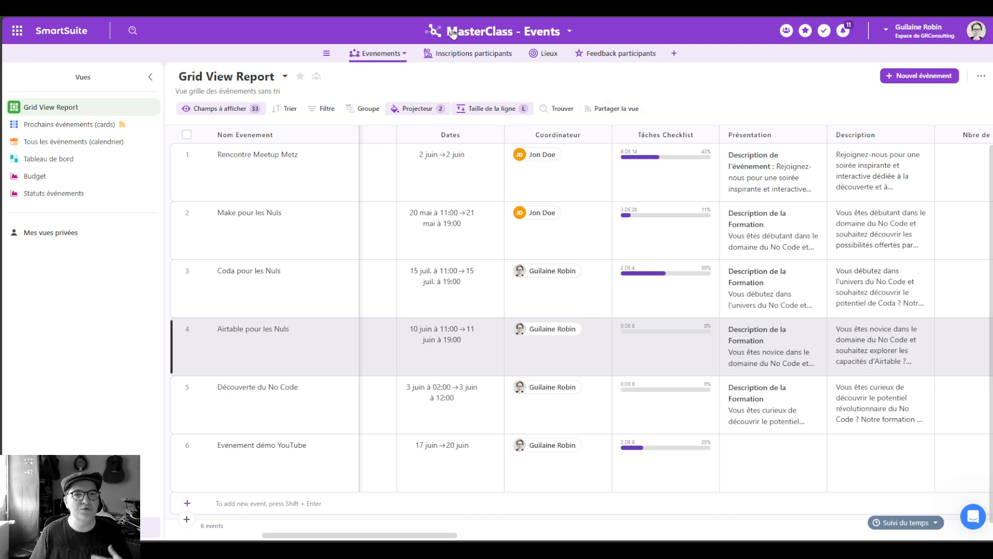
Step: Share the solution publicly via Partager la solution and copy its shareable link
{"action": "left_click", "coordinate": [569, 33]}
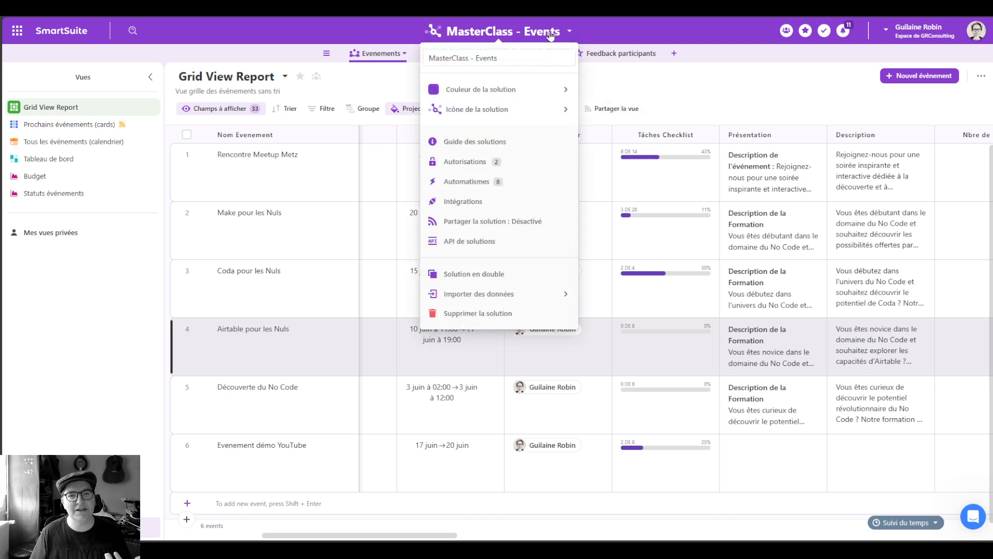
{"action": "left_click", "coordinate": [486, 222]}
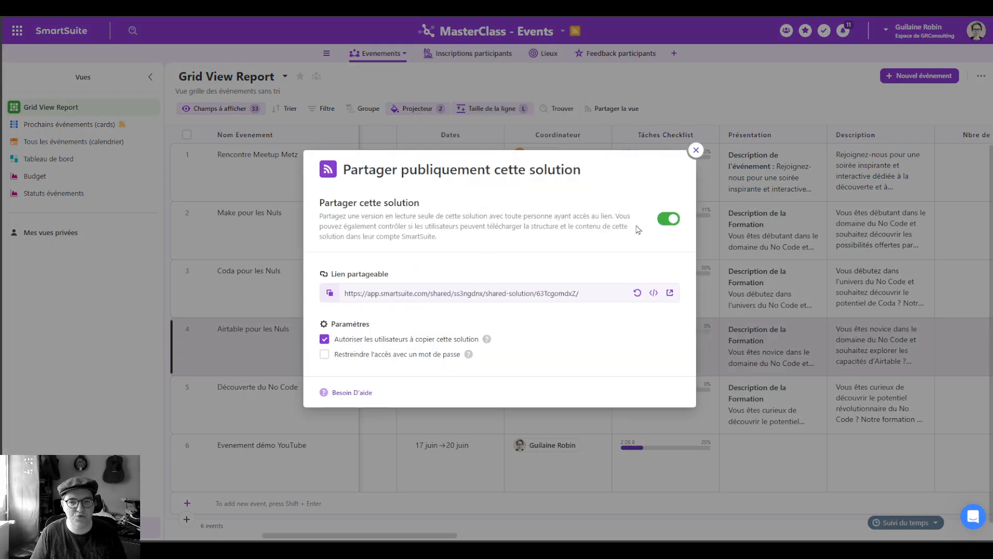
{"action": "left_click", "coordinate": [514, 296]}
{"action": "key", "text": "ctrl+c"}
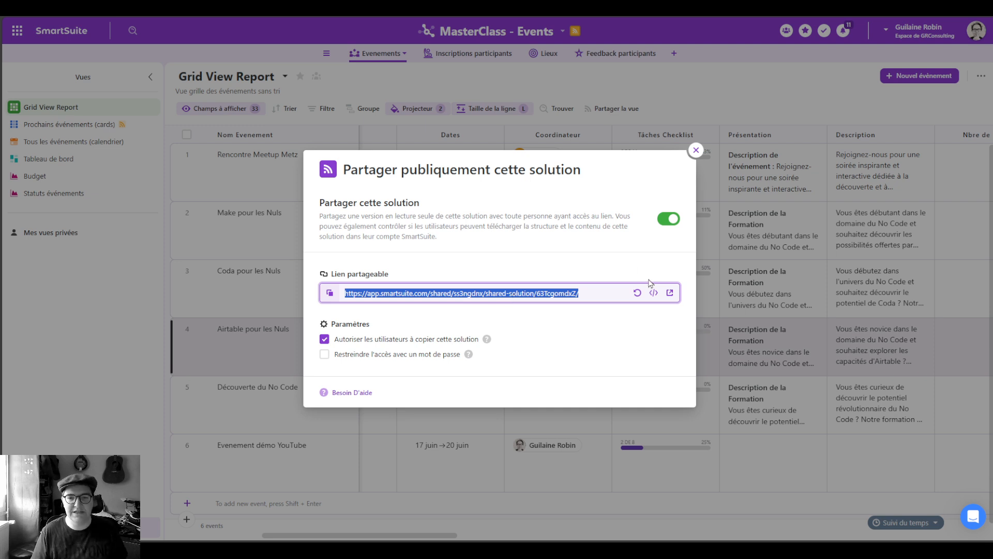
Step: Paste the shareable link into a new InPrivate window's address bar
{"action": "left_click", "coordinate": [959, 143]}
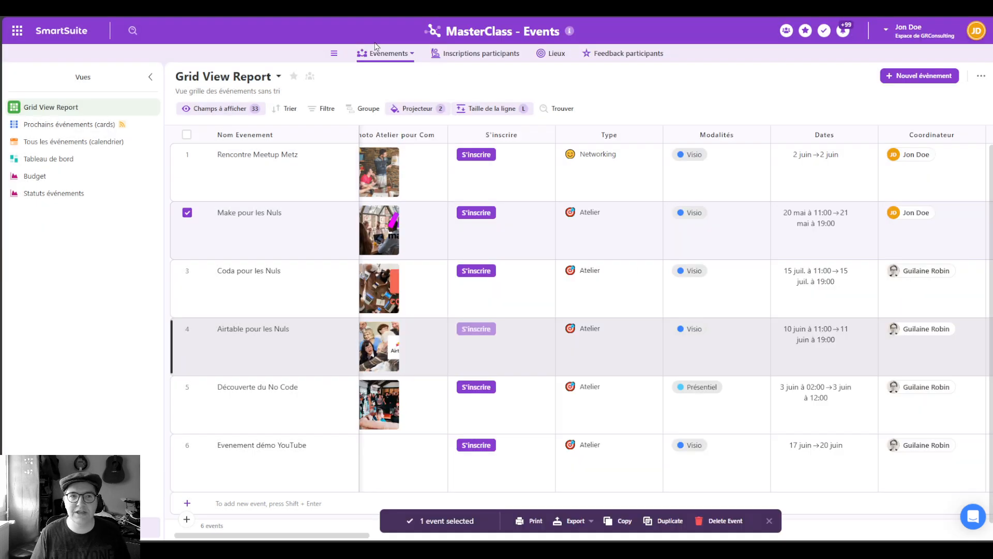
{"action": "key", "text": "ctrl+shift+n"}
{"action": "key", "text": "ctrl+v"}
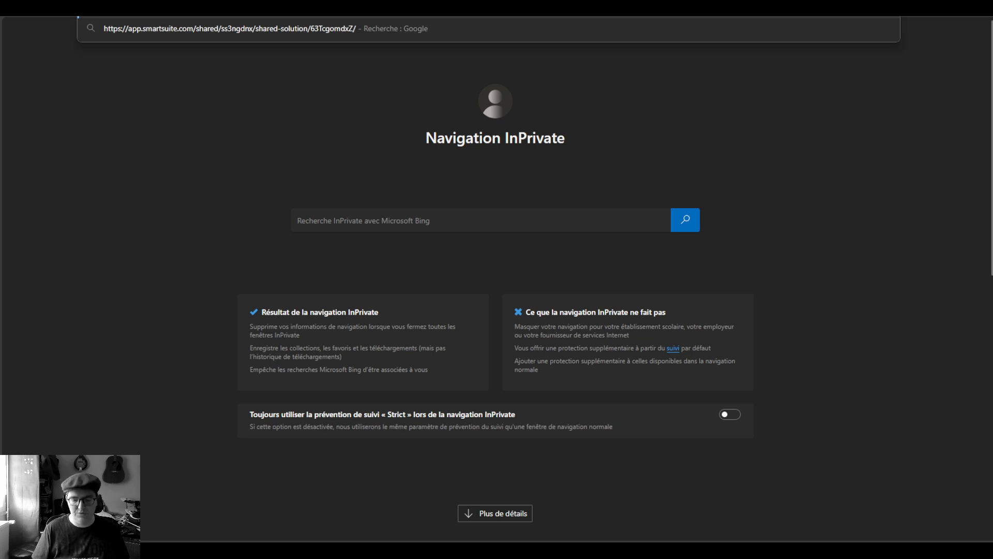
Step: Load the public link and start copying MasterClass - Events as a template
{"action": "key", "text": "Return"}
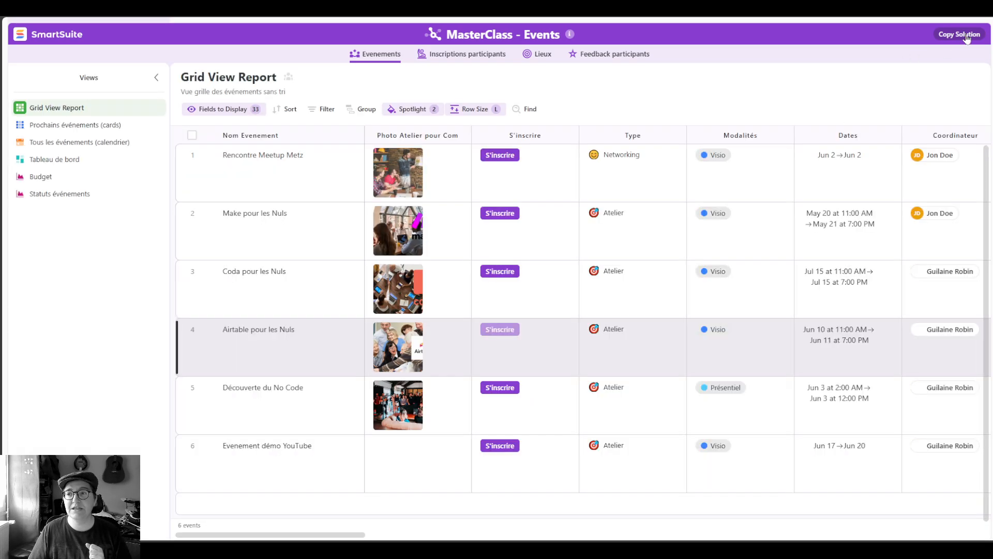
{"action": "left_click", "coordinate": [966, 36]}
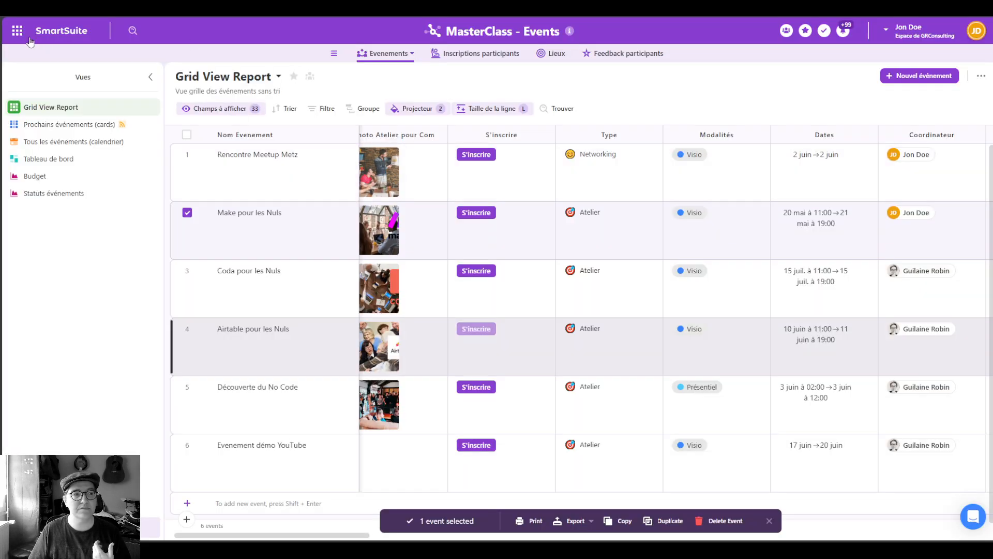
Step: From the home page, switch to the Guils Records workspace and open MasterClass - Events
{"action": "left_click", "coordinate": [29, 37]}
{"action": "left_click", "coordinate": [331, 138]}
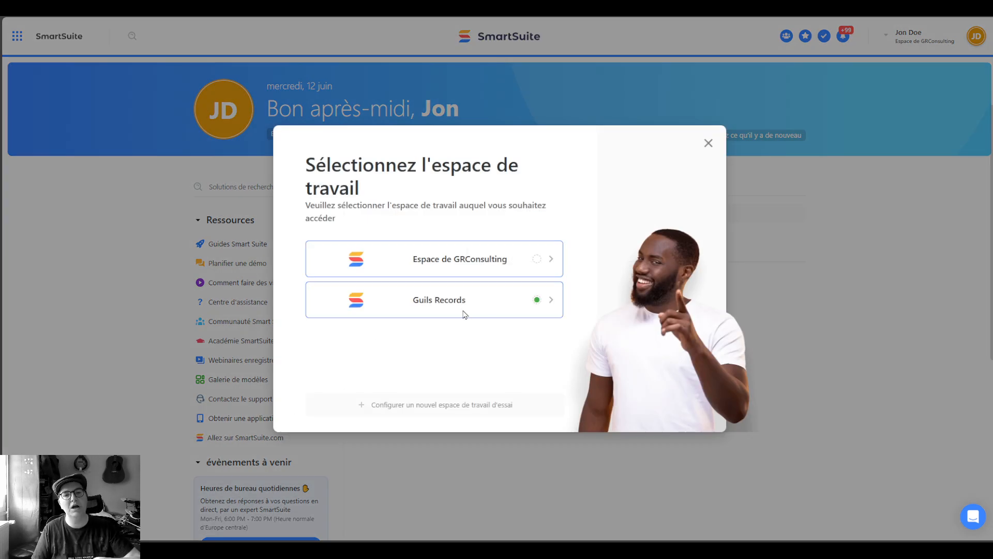
{"action": "left_click", "coordinate": [468, 313]}
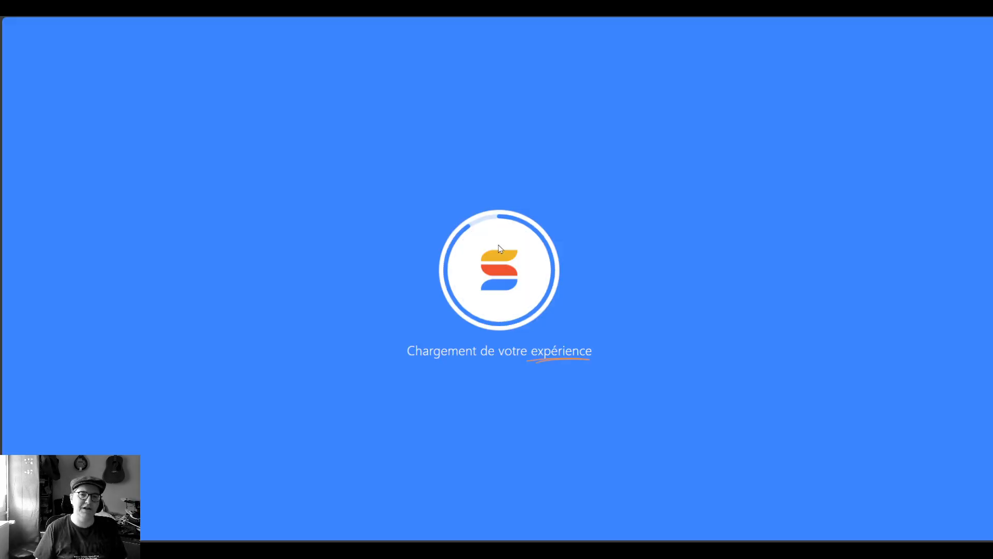
{"action": "scroll", "coordinate": [500, 249], "scroll_direction": "down", "scroll_amount": 4}
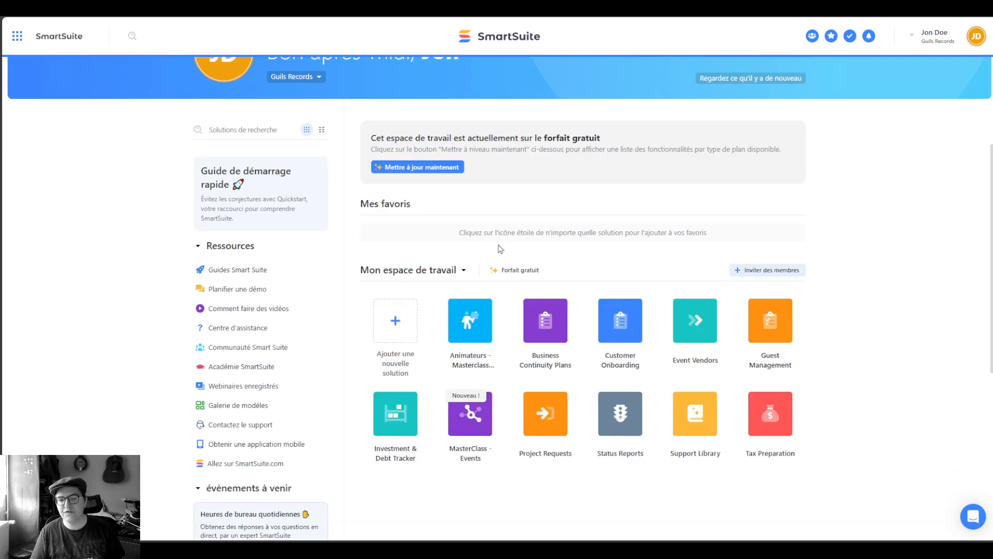
{"action": "left_click", "coordinate": [474, 273]}
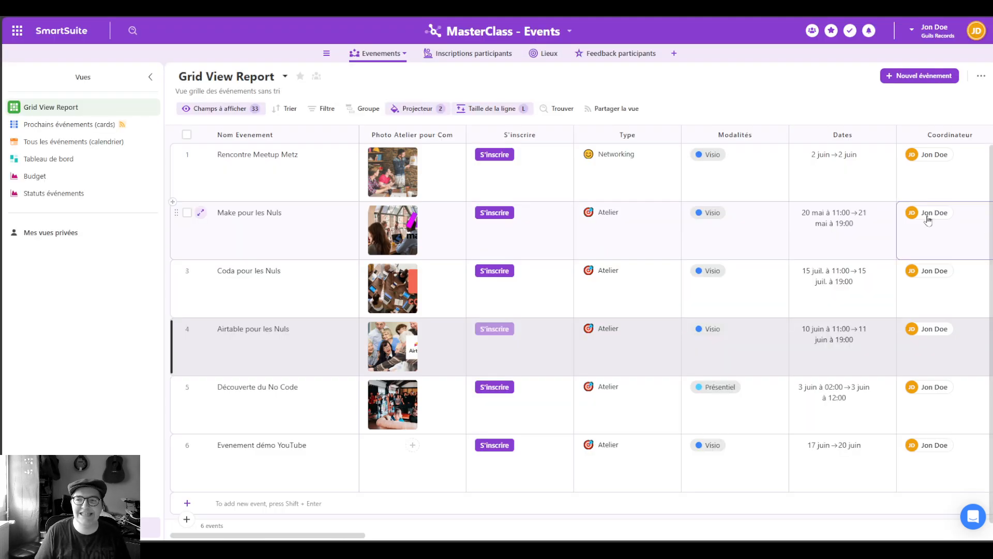
Step: Inspect row 1's Coordinateur choices without changing anything
{"action": "left_click", "coordinate": [963, 174]}
{"action": "left_click", "coordinate": [965, 174]}
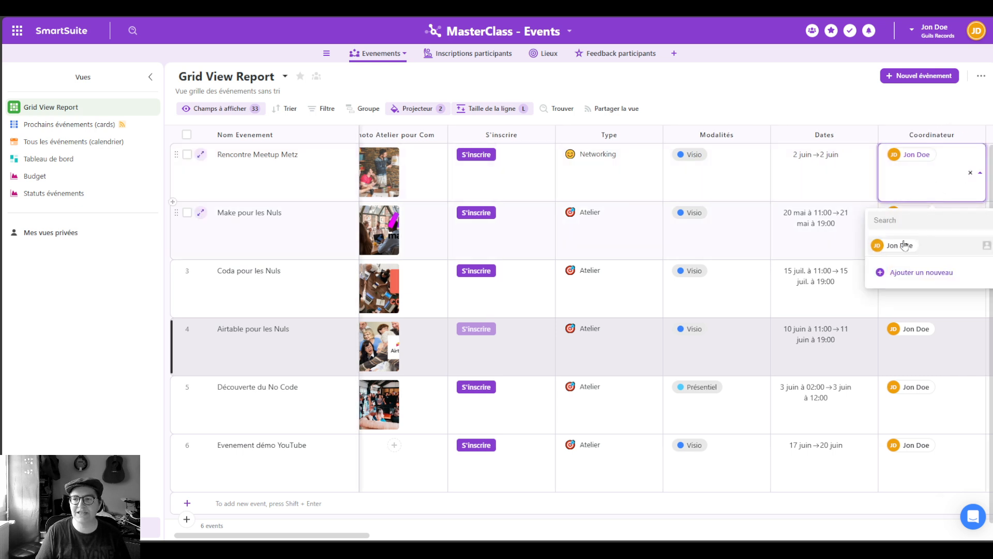
{"action": "left_click", "coordinate": [780, 105]}
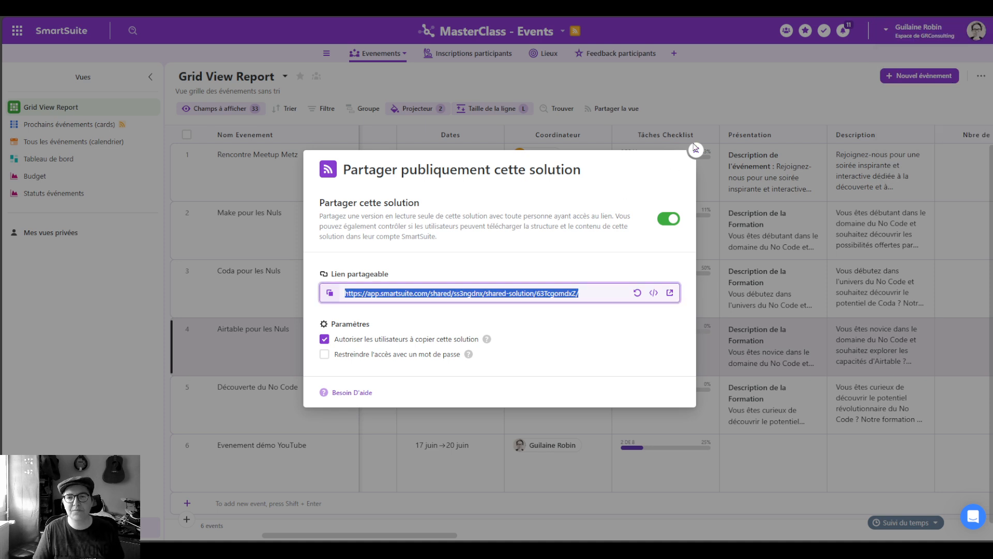
Step: Switch off the Partager cette solution toggle to stop public sharing of the solution
{"action": "left_click", "coordinate": [668, 219]}
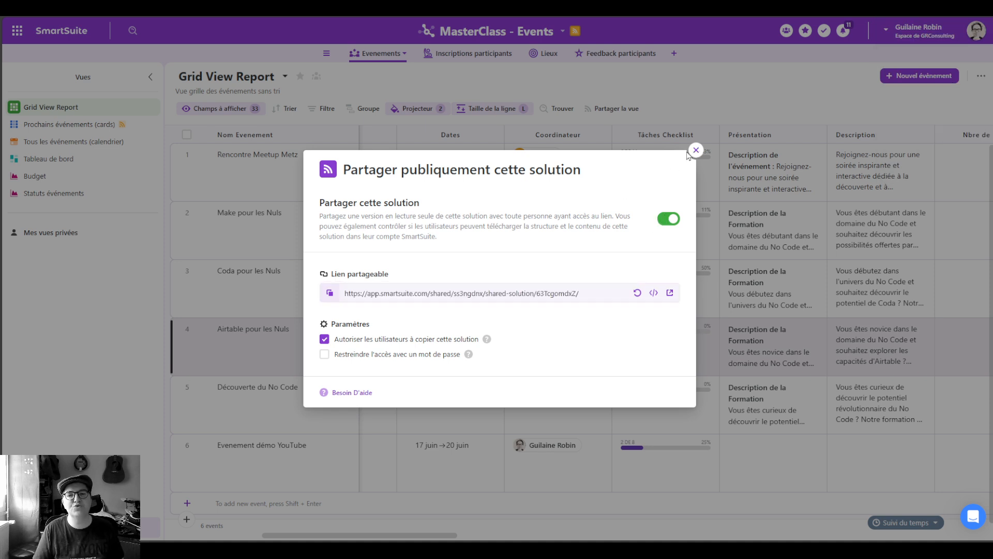
{"action": "left_click", "coordinate": [695, 151]}
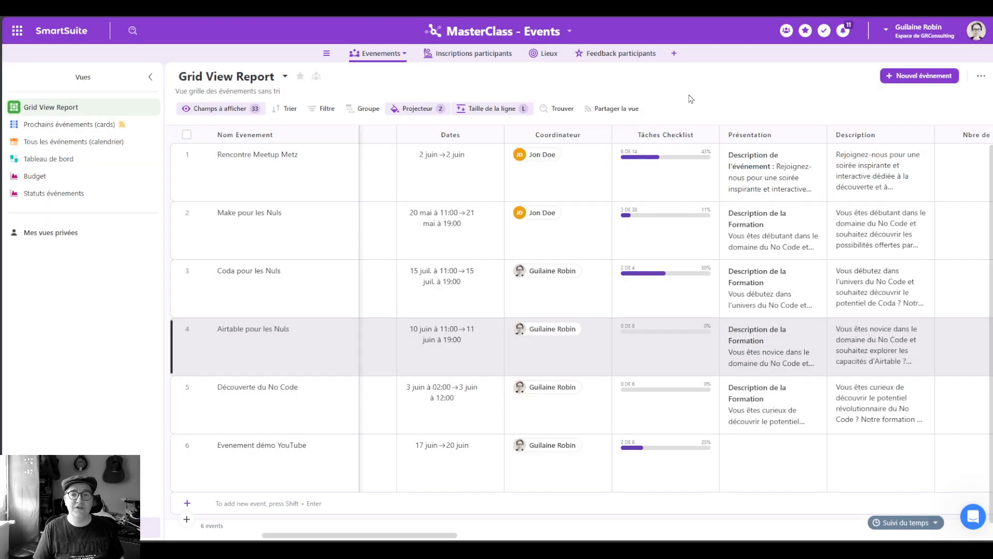
{"action": "left_click", "coordinate": [569, 32]}
{"action": "left_click", "coordinate": [710, 91]}
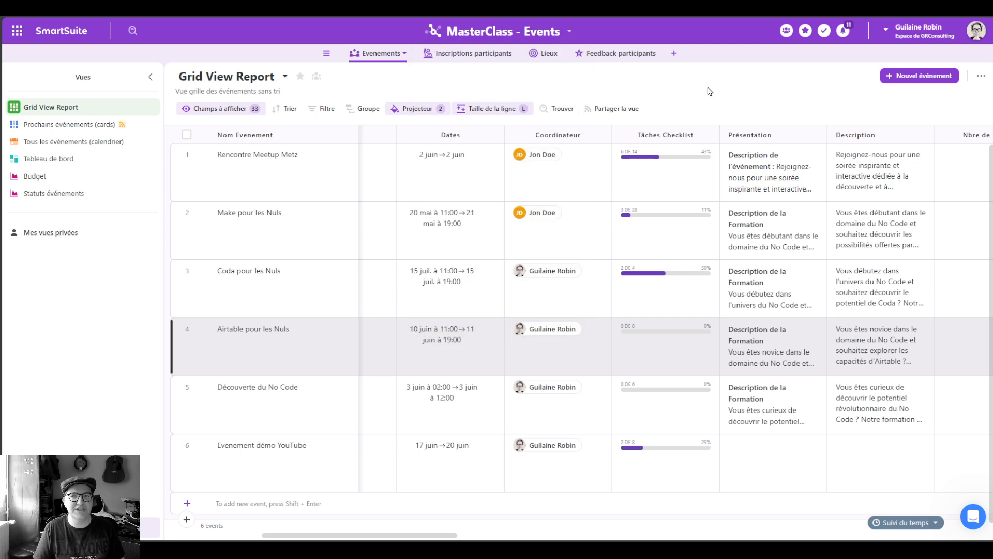
Step: Open the Partager la vue sharing settings of the Grid View Report
{"action": "left_click", "coordinate": [76, 125]}
{"action": "left_click", "coordinate": [81, 106]}
{"action": "left_click", "coordinate": [619, 109]}
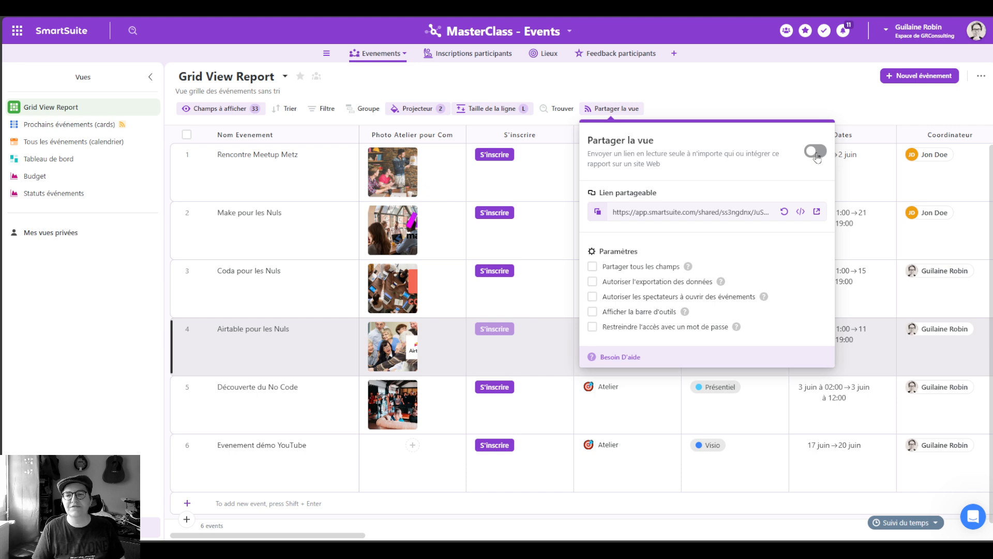
Step: Open Prochains événements (cards), reviewing its sort, date filter and sharing settings
{"action": "left_click", "coordinate": [723, 89]}
{"action": "left_click", "coordinate": [84, 127]}
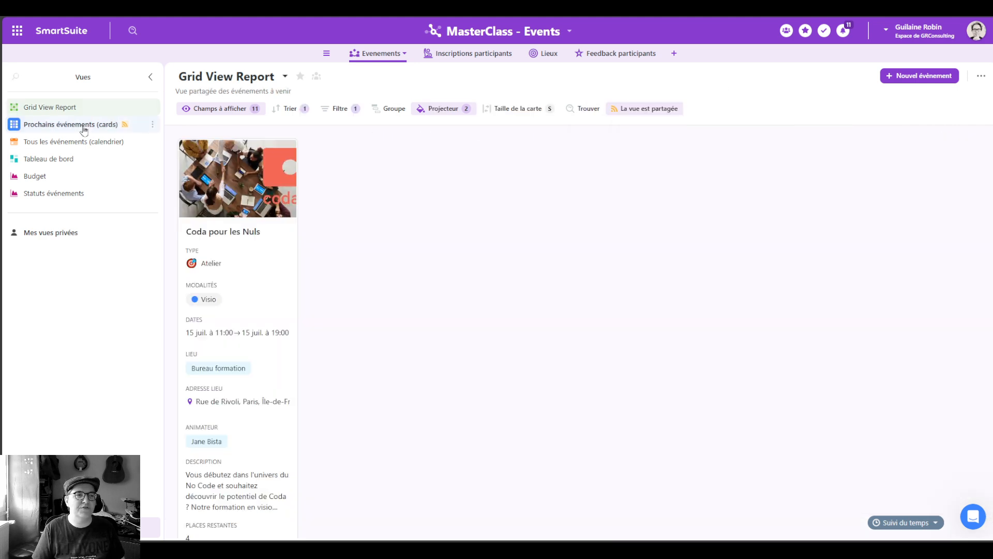
{"action": "left_click", "coordinate": [653, 106]}
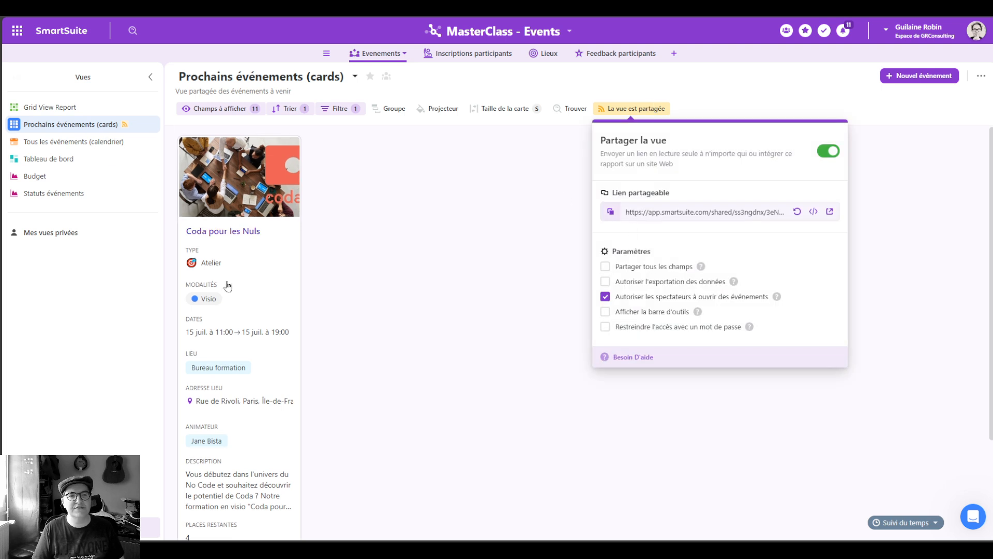
{"action": "left_click", "coordinate": [292, 110]}
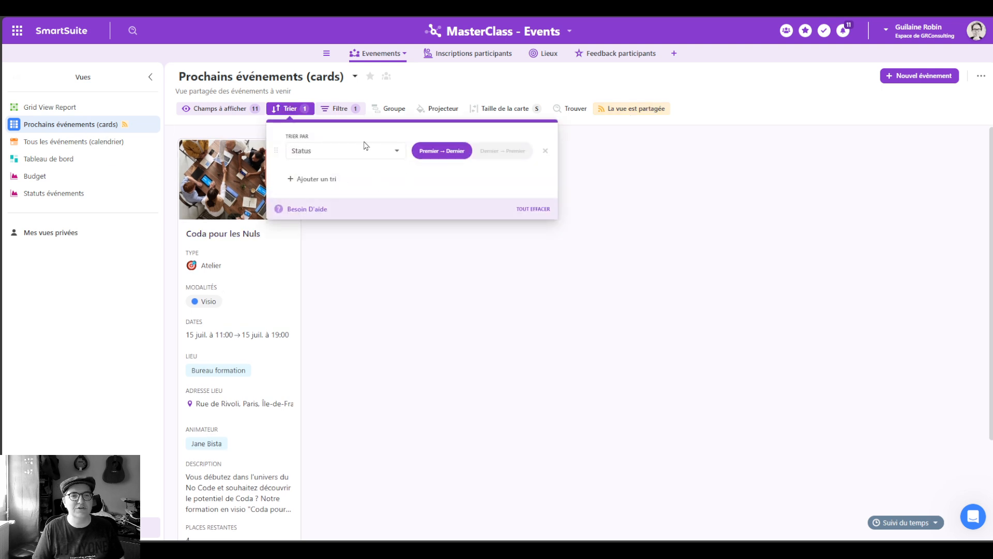
{"action": "left_click", "coordinate": [325, 109]}
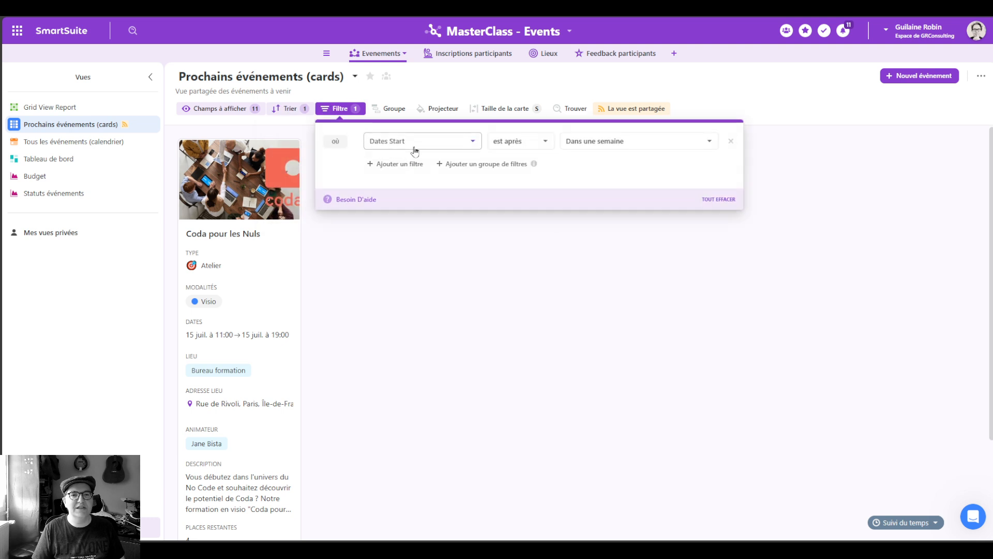
{"action": "left_click", "coordinate": [634, 111]}
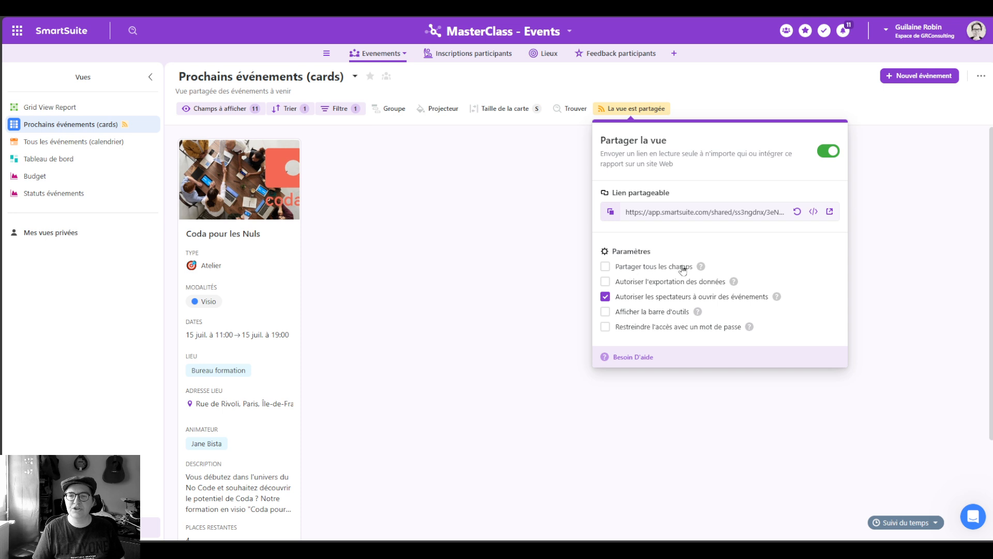
Step: Uncheck Autoriser les spectateurs à ouvrir des événements and preview the shared cards view
{"action": "left_click", "coordinate": [672, 299]}
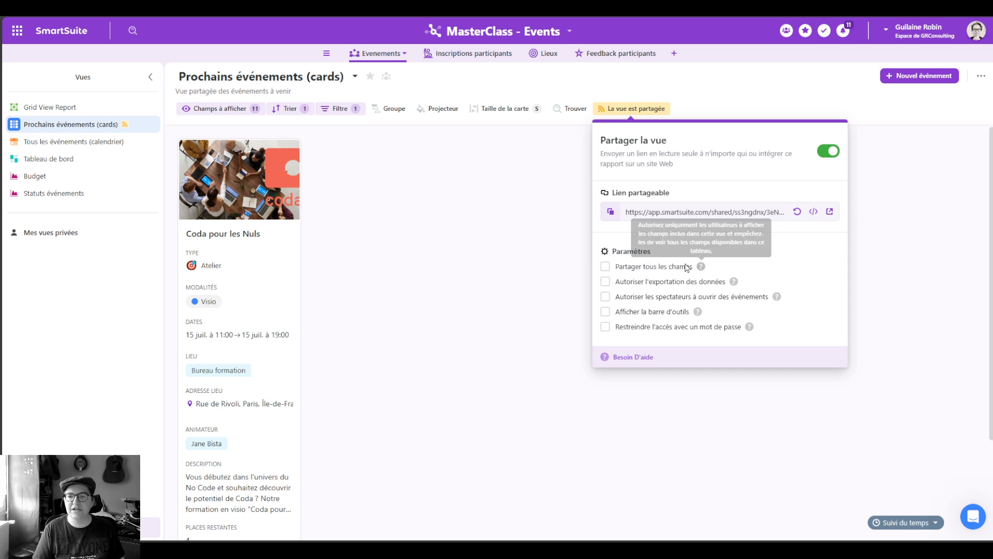
{"action": "left_click", "coordinate": [830, 212]}
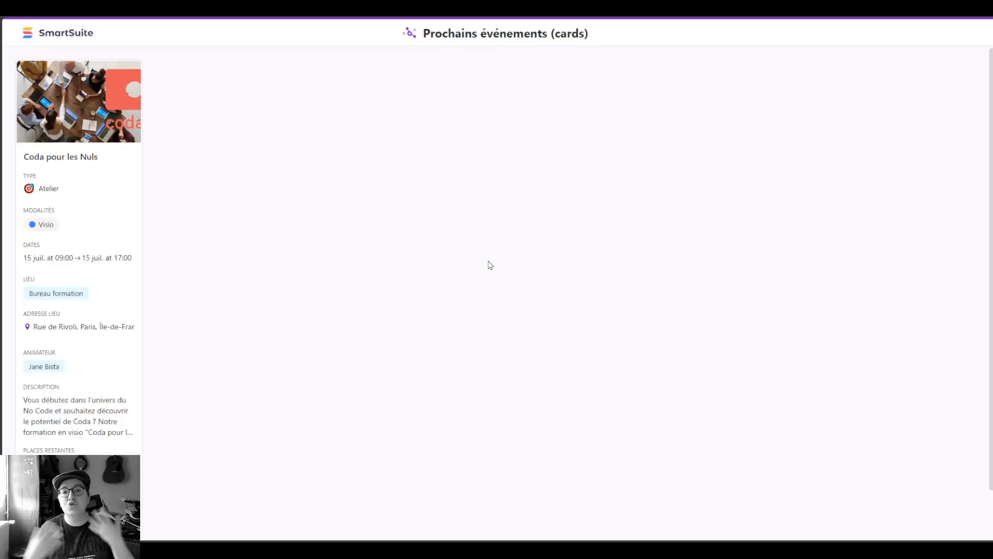
{"action": "scroll", "coordinate": [116, 216], "scroll_direction": "down", "scroll_amount": 2}
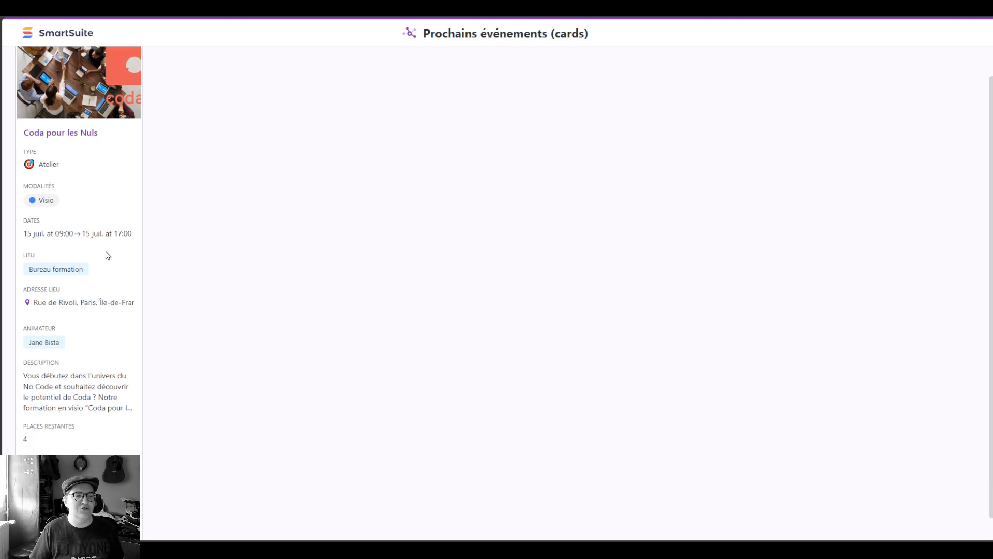